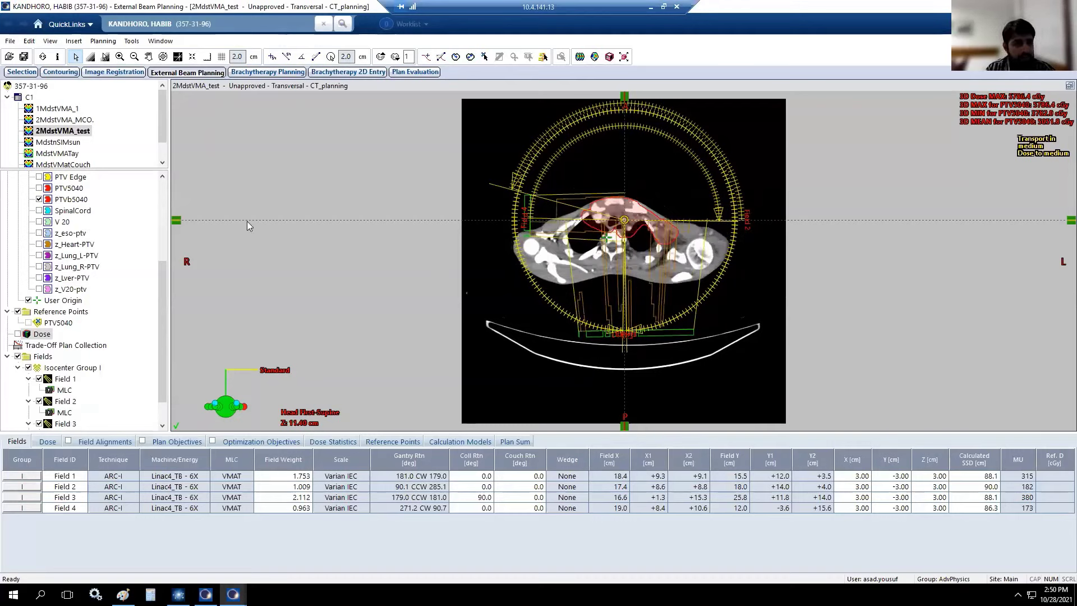
Start the optimization of the 2MdstVMA_test plan and enlarge the Trade-Off Exploration area above the objectives list.
{"action": "left_click", "coordinate": [103, 41]}
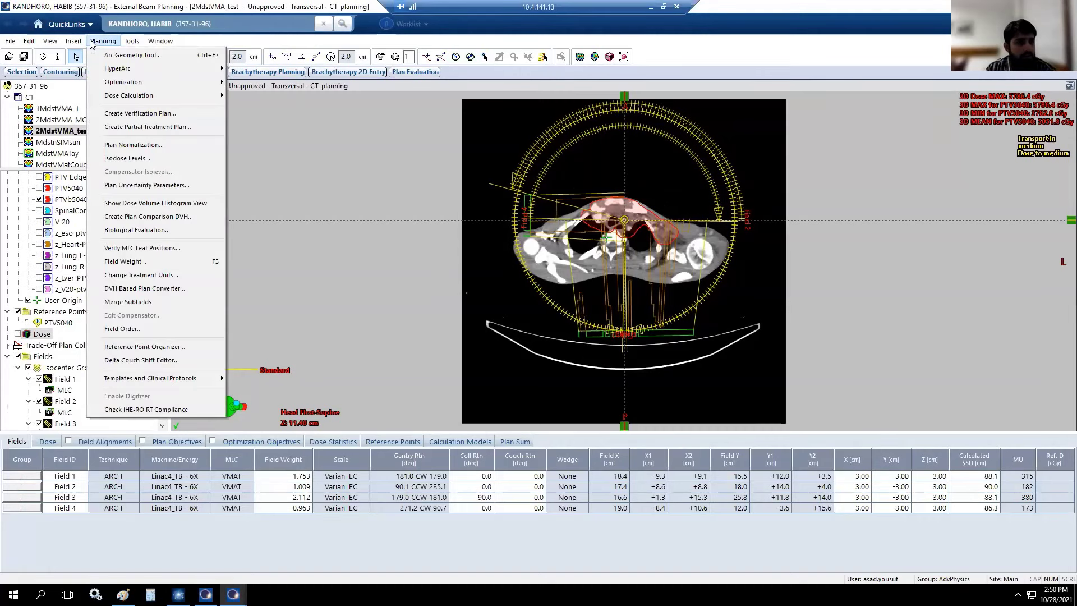
{"action": "mouse_move", "coordinate": [119, 83]}
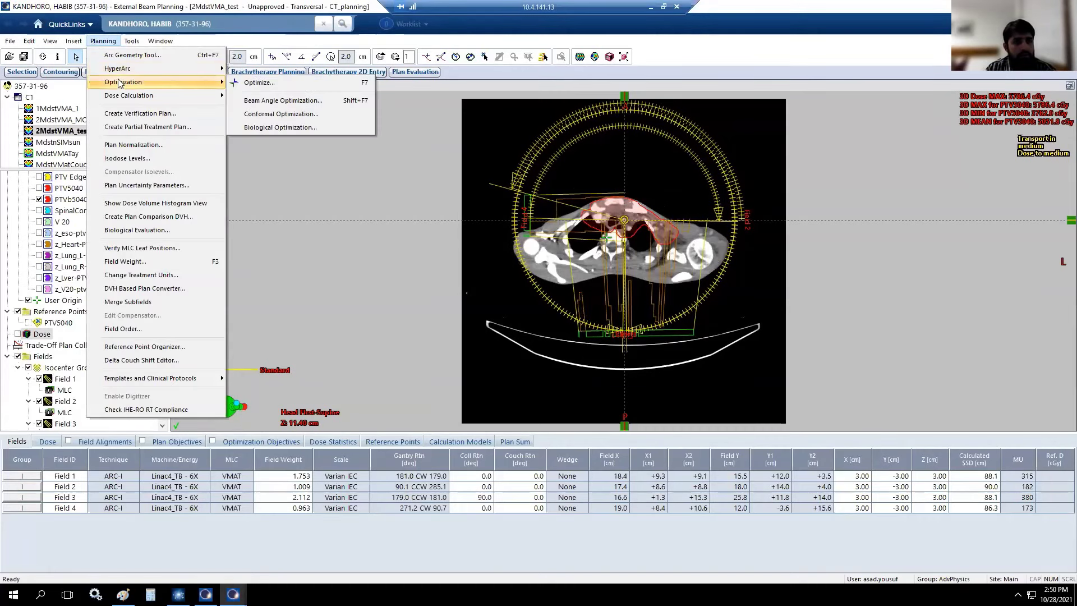
{"action": "left_click", "coordinate": [258, 82]}
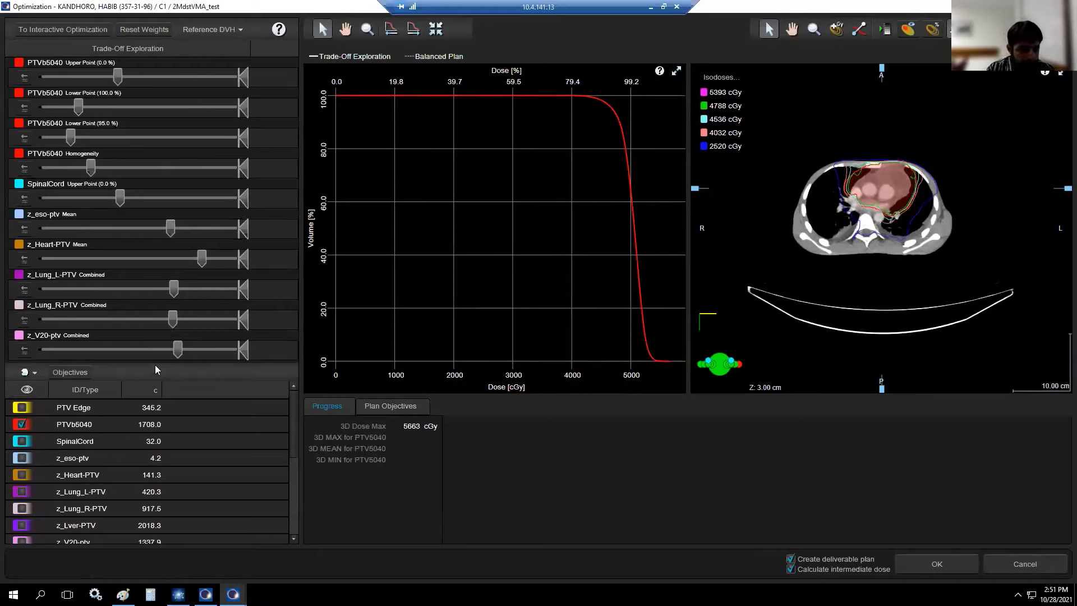
{"action": "left_click_drag", "start_coordinate": [156, 363], "coordinate": [174, 442]}
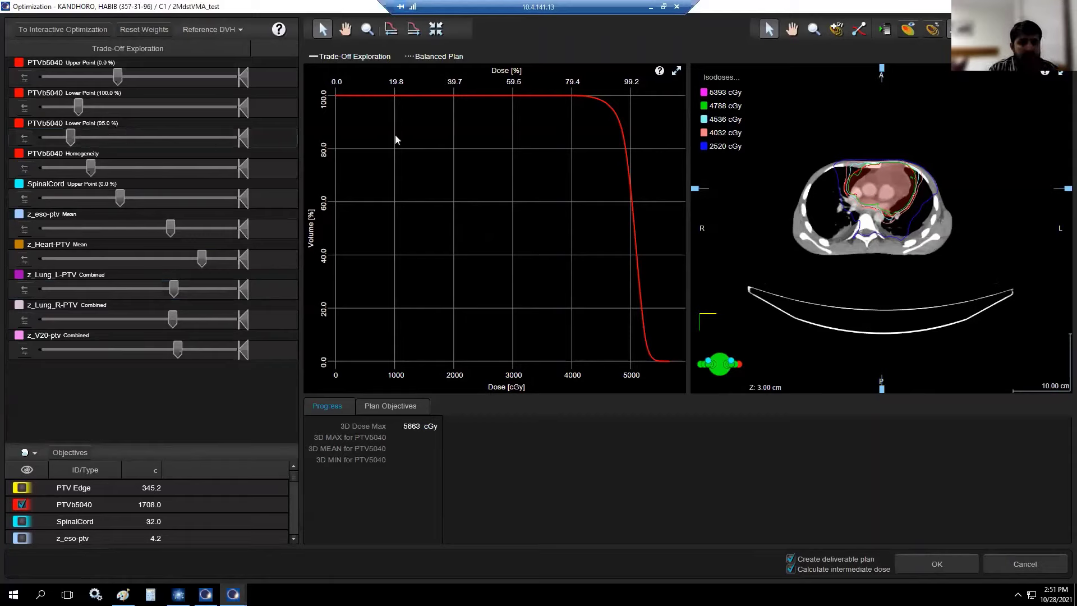
Restrict the upper limit of the PTVb5040 Lower Point (95.0 %) trade-off objective to just above its current value and improve the objective slightly.
{"action": "mouse_move", "coordinate": [616, 121]}
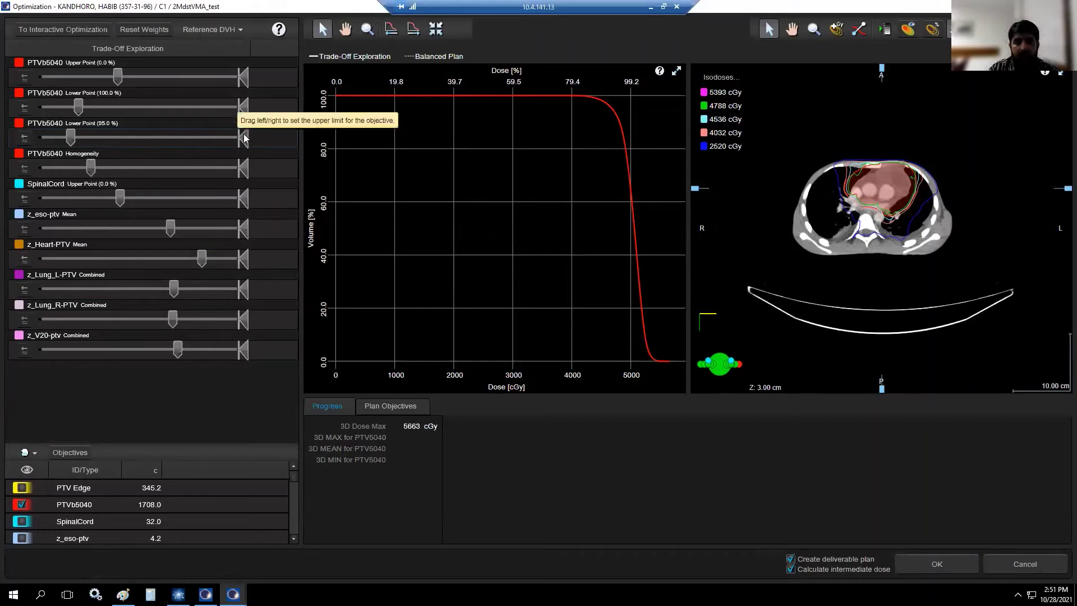
{"action": "left_click_drag", "start_coordinate": [245, 138], "coordinate": [88, 139]}
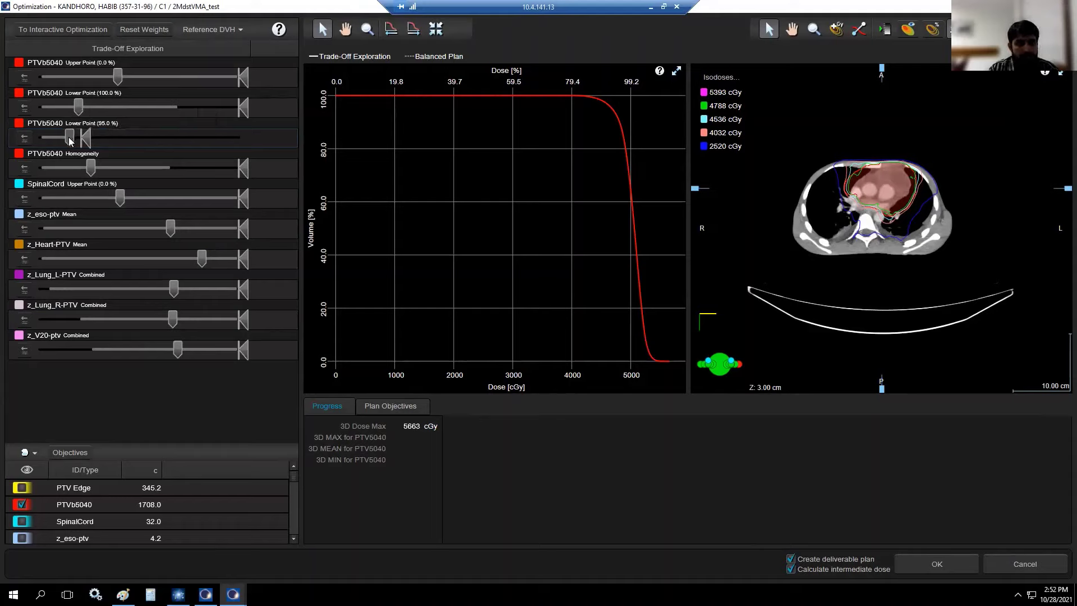
{"action": "left_click_drag", "start_coordinate": [69, 138], "coordinate": [68, 138]}
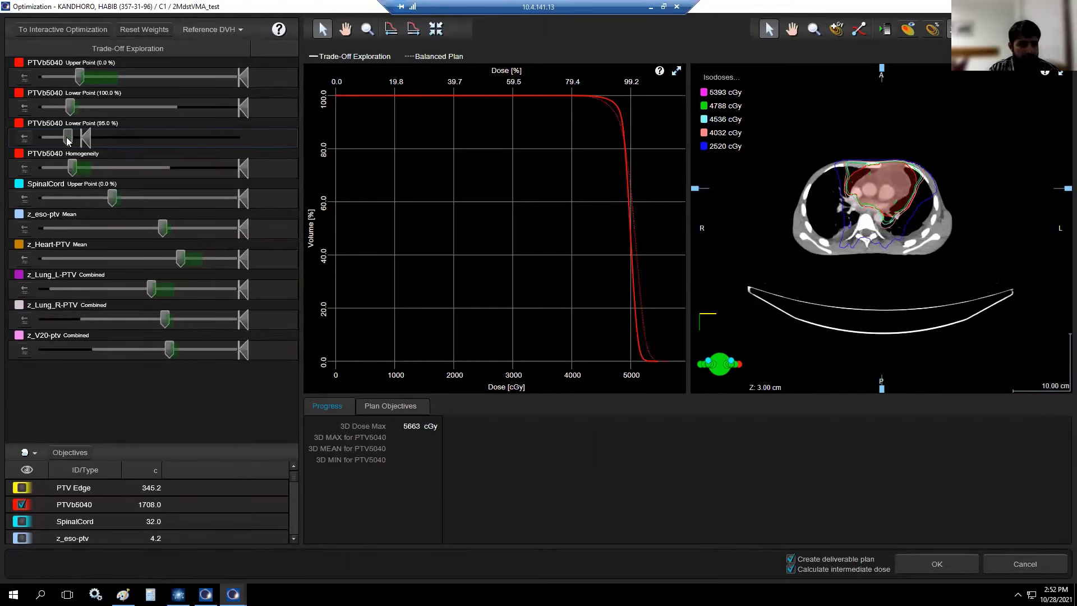
{"action": "left_click_drag", "start_coordinate": [67, 137], "coordinate": [64, 139]}
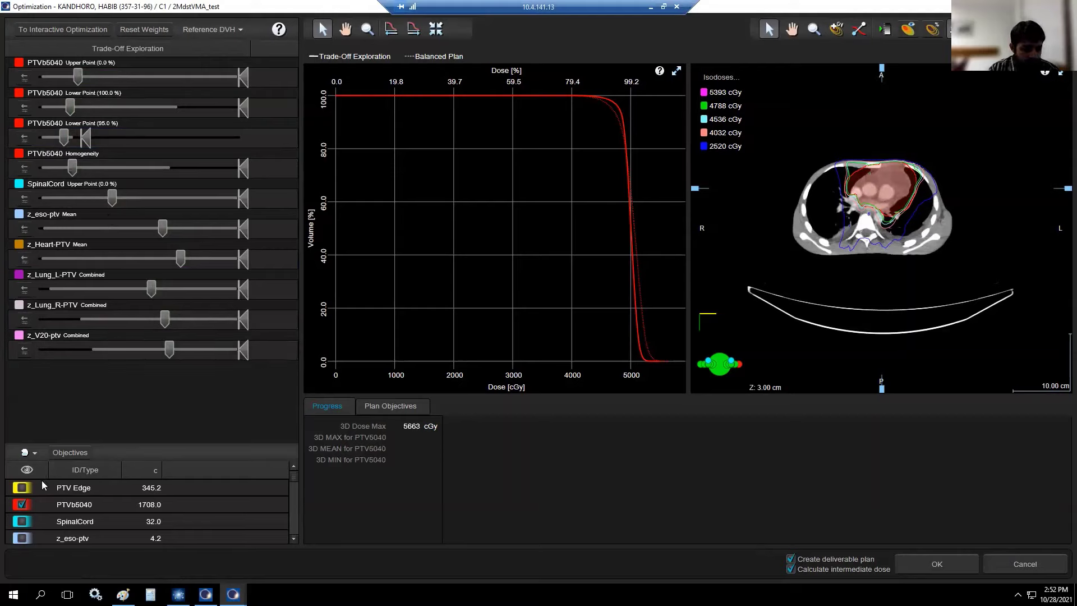
Enlarge the objectives list and show the z_Heart-PTV, z_Lung_L-PTV and z_Lung_R-PTV curves in the dose-volume histogram.
{"action": "left_click_drag", "start_coordinate": [150, 443], "coordinate": [148, 358]}
{"action": "left_click", "coordinate": [22, 476]}
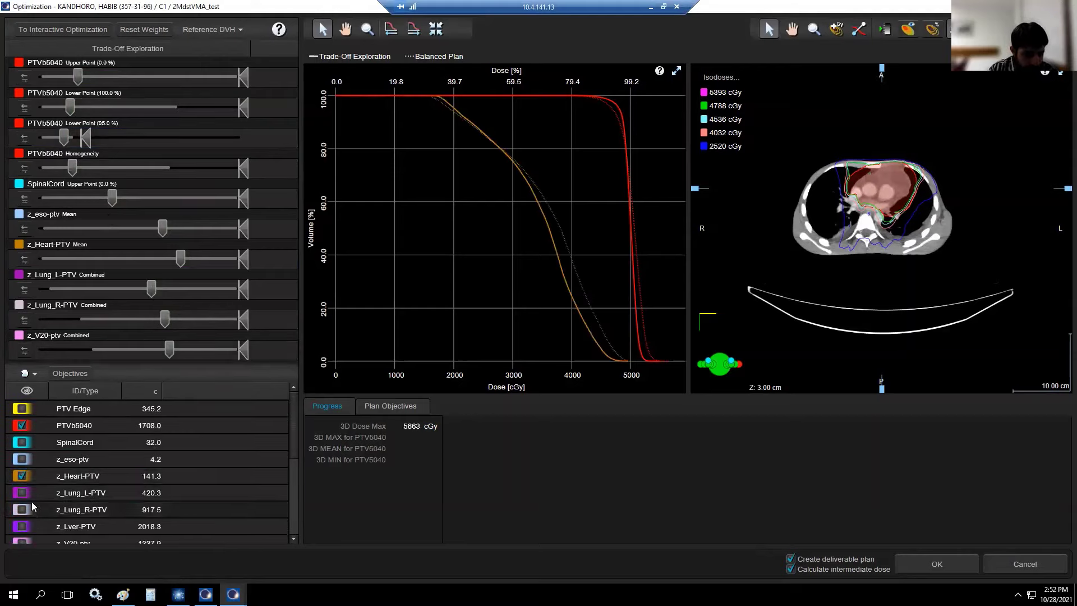
{"action": "left_click", "coordinate": [21, 492]}
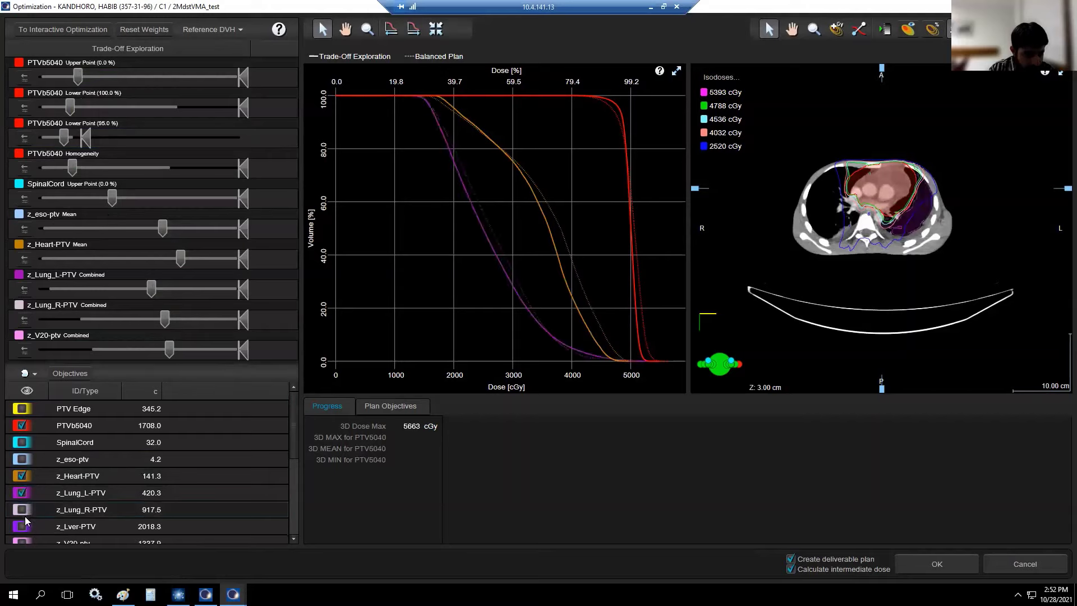
{"action": "left_click", "coordinate": [25, 508]}
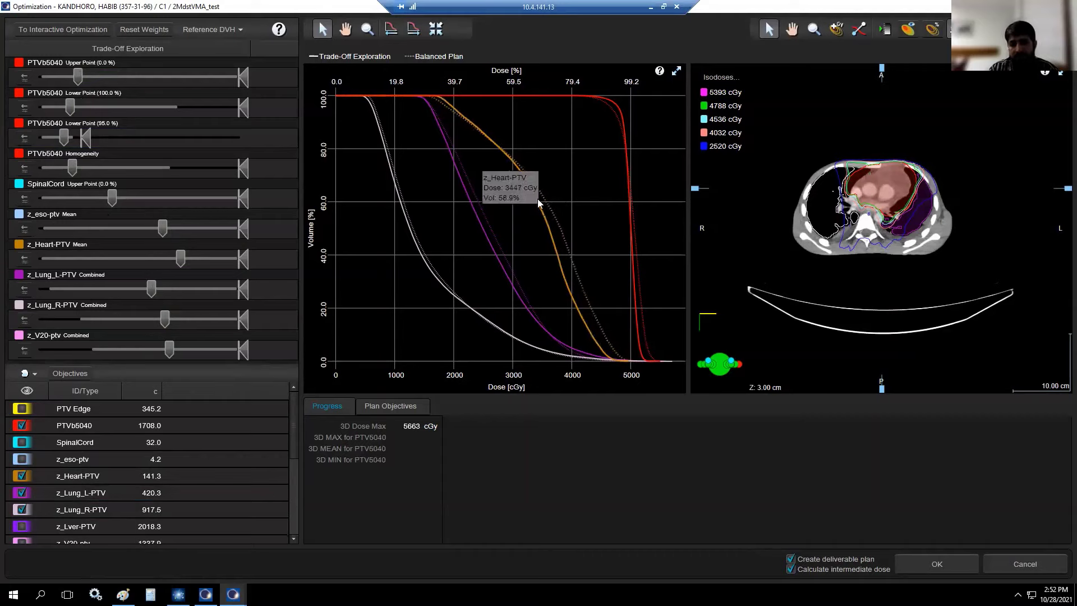
{"action": "mouse_move", "coordinate": [604, 110]}
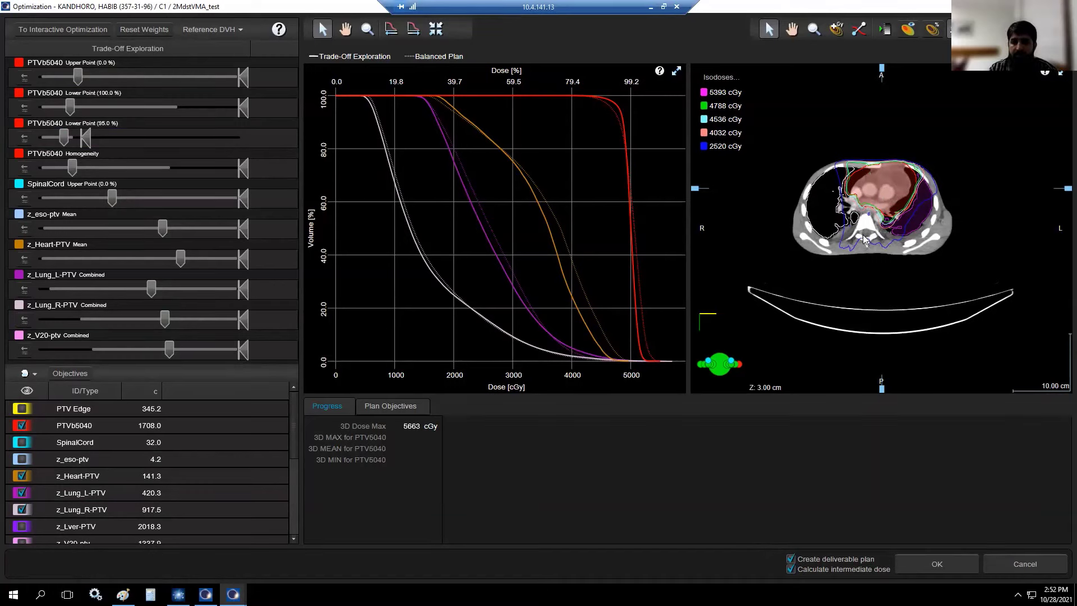
Restrict the upper limit of the PTVb5040 Homogeneity objective to about the middle of its range.
{"action": "scroll", "coordinate": [863, 235], "scroll_direction": "up", "scroll_amount": 2}
{"action": "scroll", "coordinate": [863, 234], "scroll_direction": "up", "scroll_amount": 3}
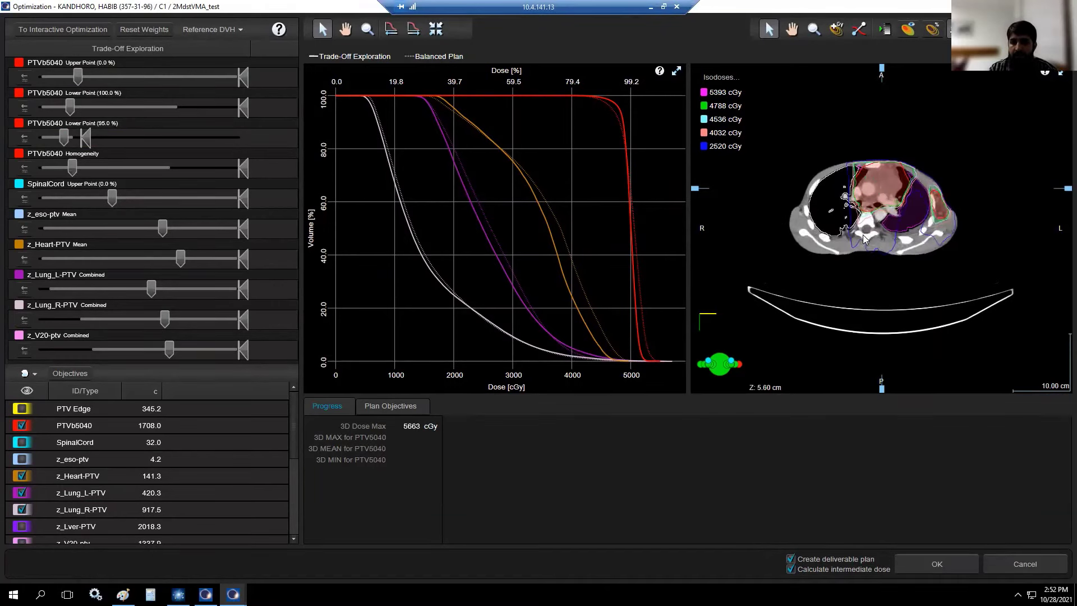
{"action": "scroll", "coordinate": [863, 235], "scroll_direction": "up", "scroll_amount": 1}
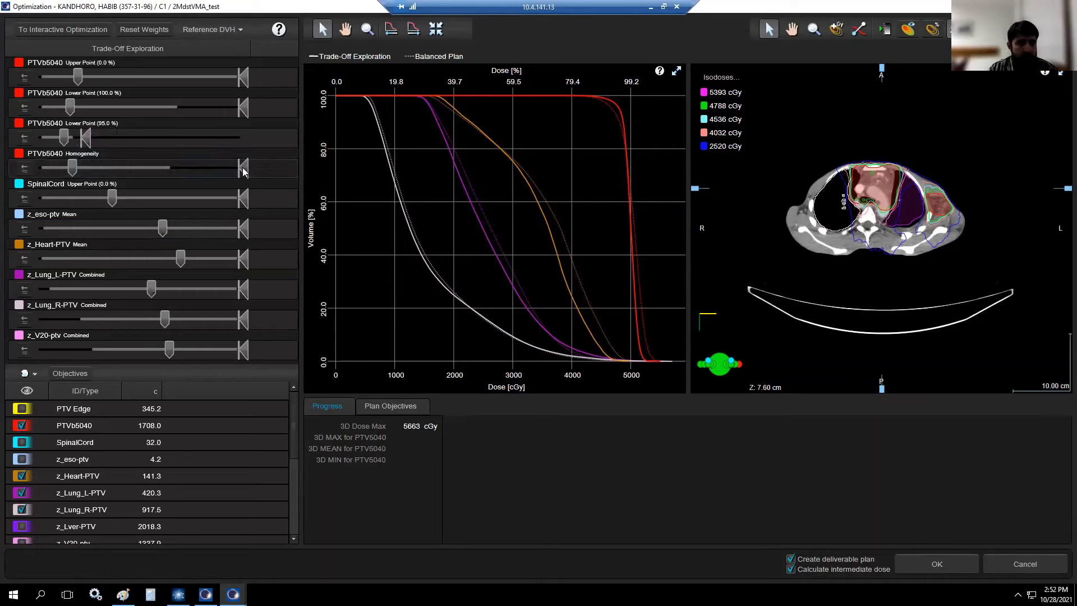
{"action": "left_click_drag", "start_coordinate": [242, 171], "coordinate": [118, 173]}
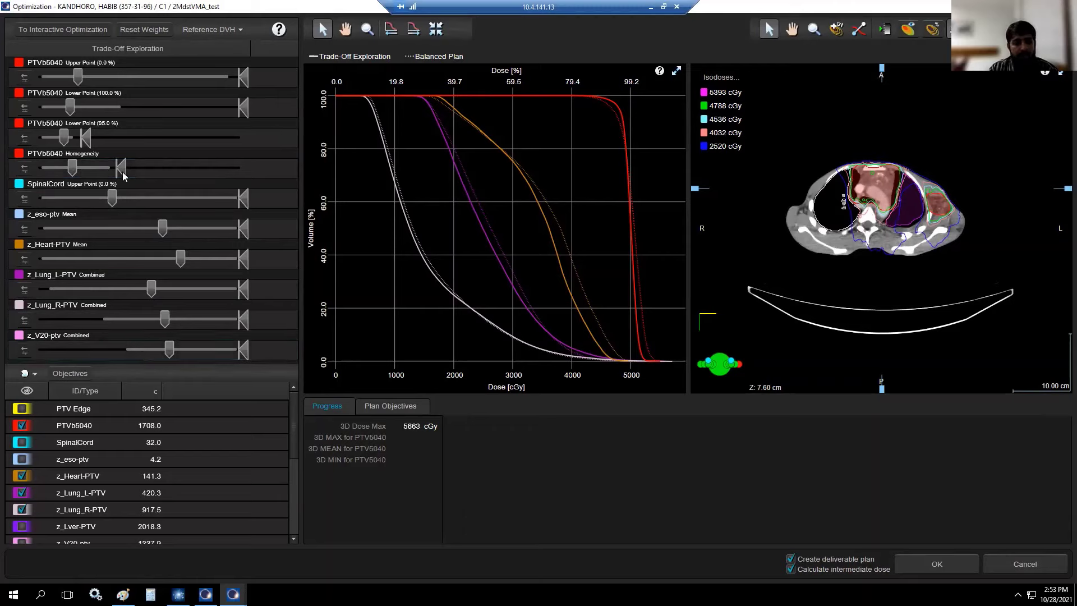
{"action": "left_click_drag", "start_coordinate": [123, 175], "coordinate": [156, 172]}
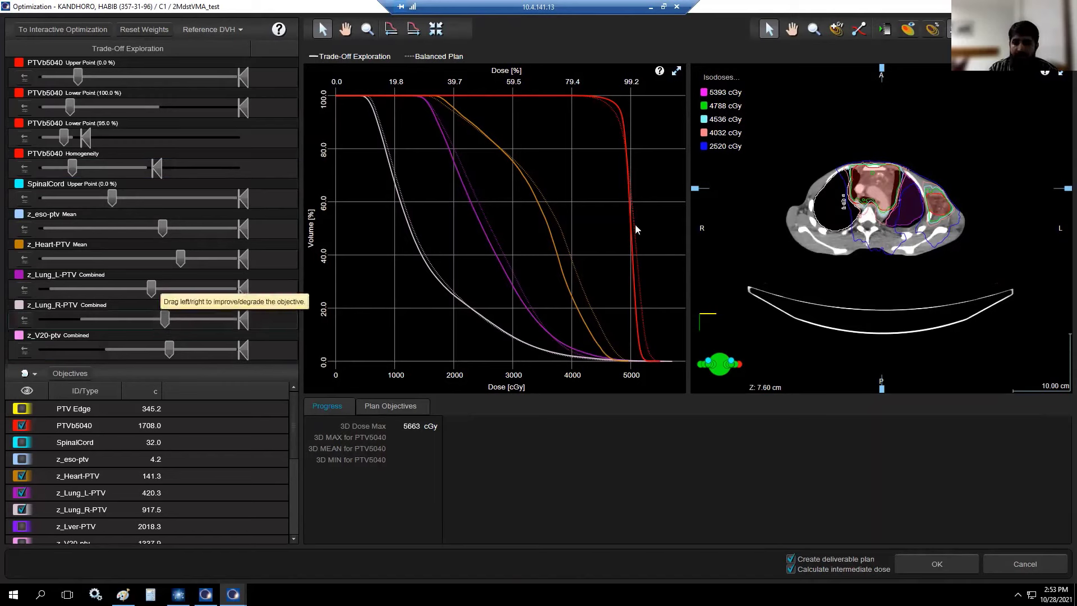
Improve the z_Lung_R-PTV, z_Lung_L-PTV and z_V20-ptv Combined trade-off objectives.
{"action": "left_click_drag", "start_coordinate": [166, 315], "coordinate": [155, 319]}
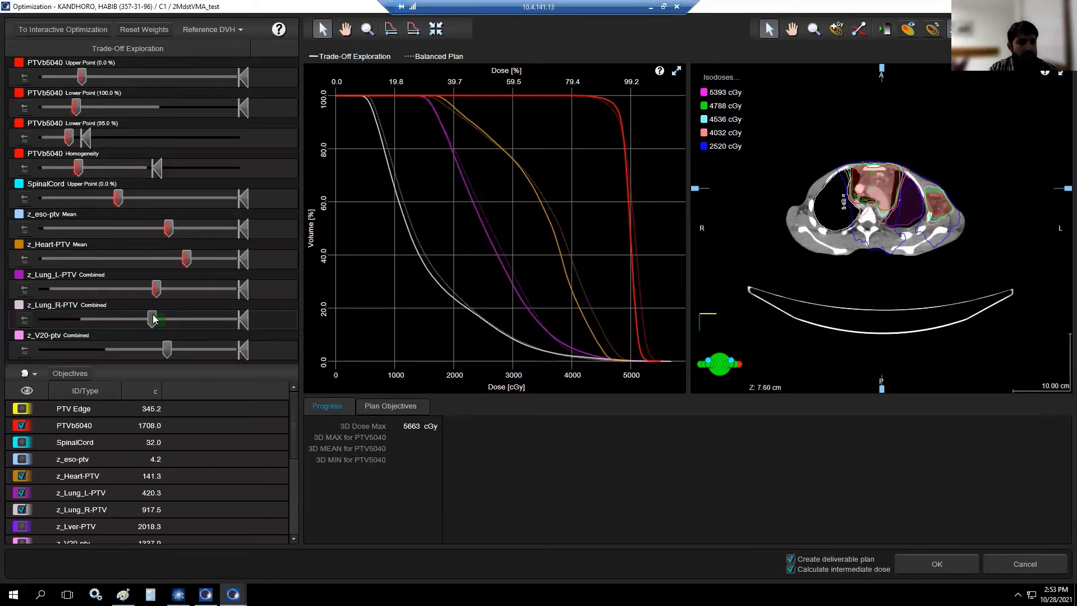
{"action": "left_click_drag", "start_coordinate": [153, 318], "coordinate": [149, 320]}
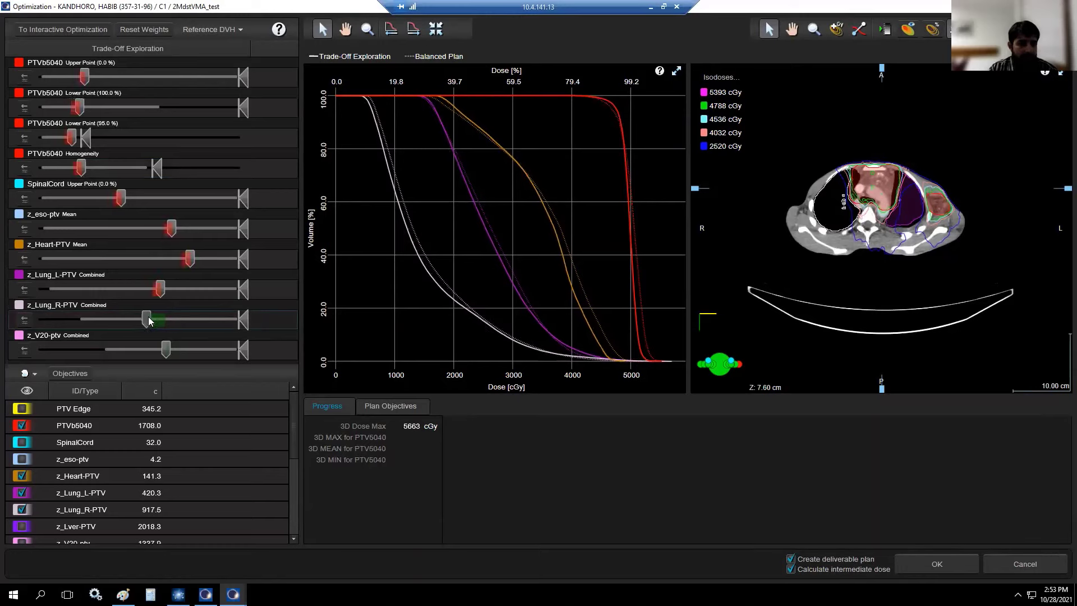
{"action": "left_click_drag", "start_coordinate": [148, 321], "coordinate": [131, 349]}
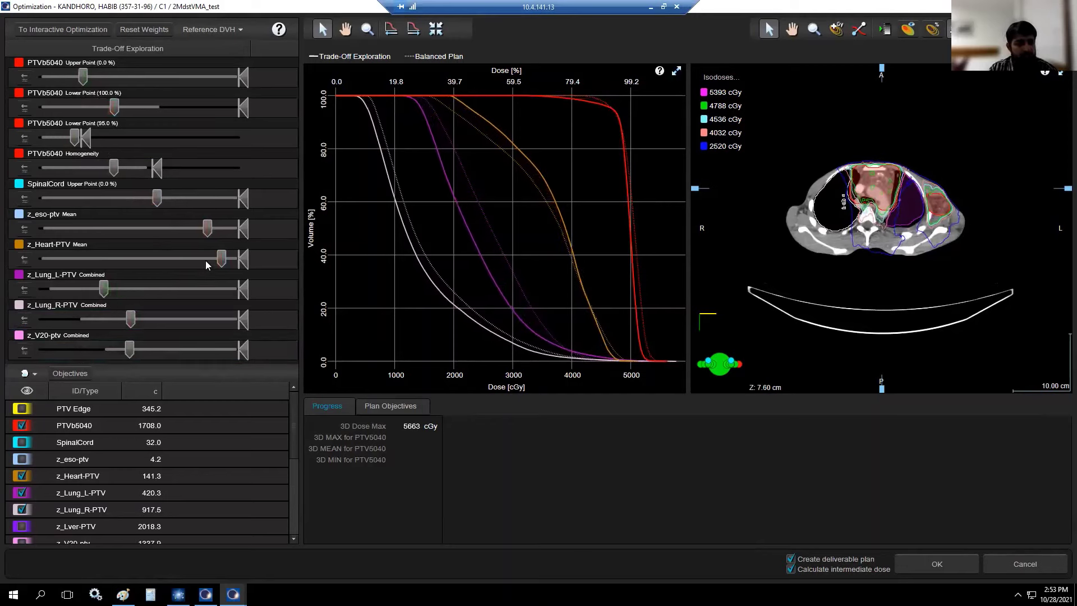
Improve the z_Heart-PTV Mean objective and restrict the upper limits of z_Heart-PTV, z_Lung_R-PTV and z_Lung_L-PTV.
{"action": "left_click_drag", "start_coordinate": [218, 259], "coordinate": [143, 259]}
{"action": "left_click_drag", "start_coordinate": [243, 261], "coordinate": [192, 261]}
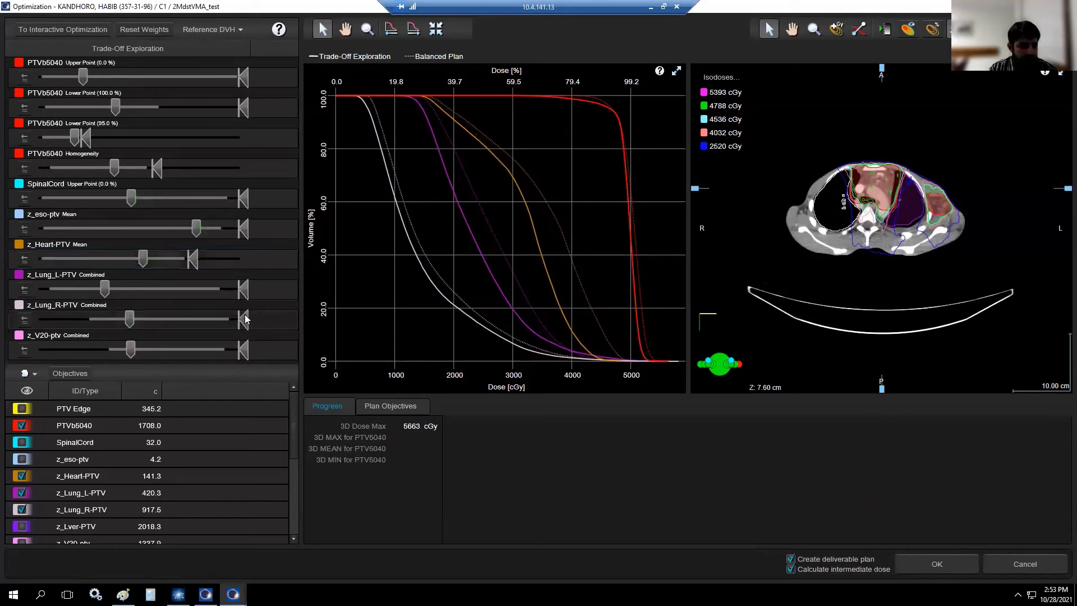
{"action": "left_click_drag", "start_coordinate": [243, 319], "coordinate": [153, 314]}
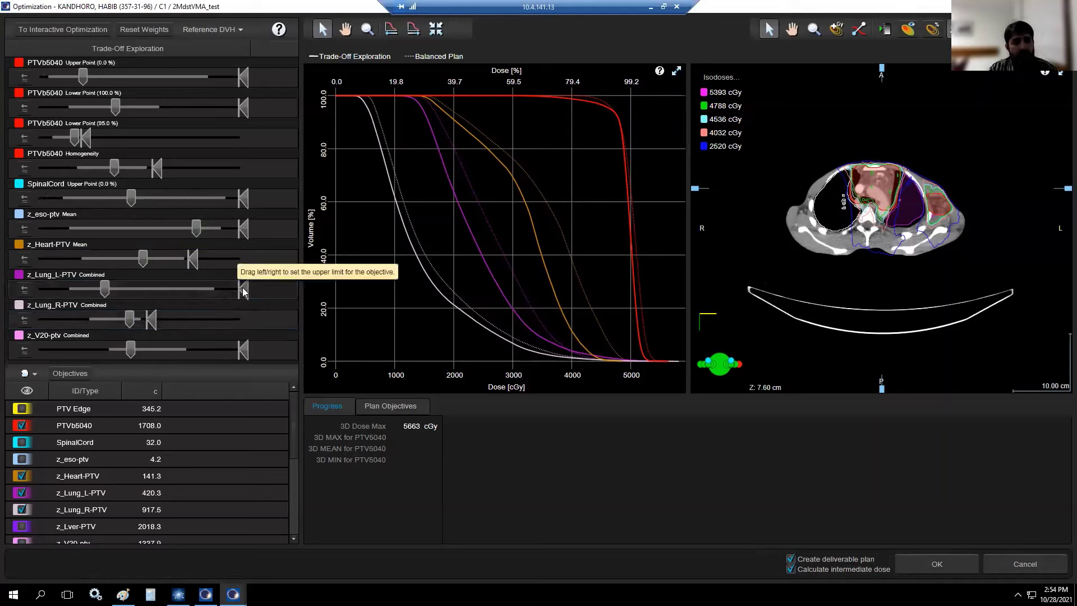
{"action": "left_click_drag", "start_coordinate": [213, 289], "coordinate": [131, 286]}
Improve the PTVb5040 Lower Point (100.0 %) and z_V20-ptv Combined objectives and restrict the upper limit of each.
{"action": "scroll", "coordinate": [832, 226], "scroll_direction": "up", "scroll_amount": 10}
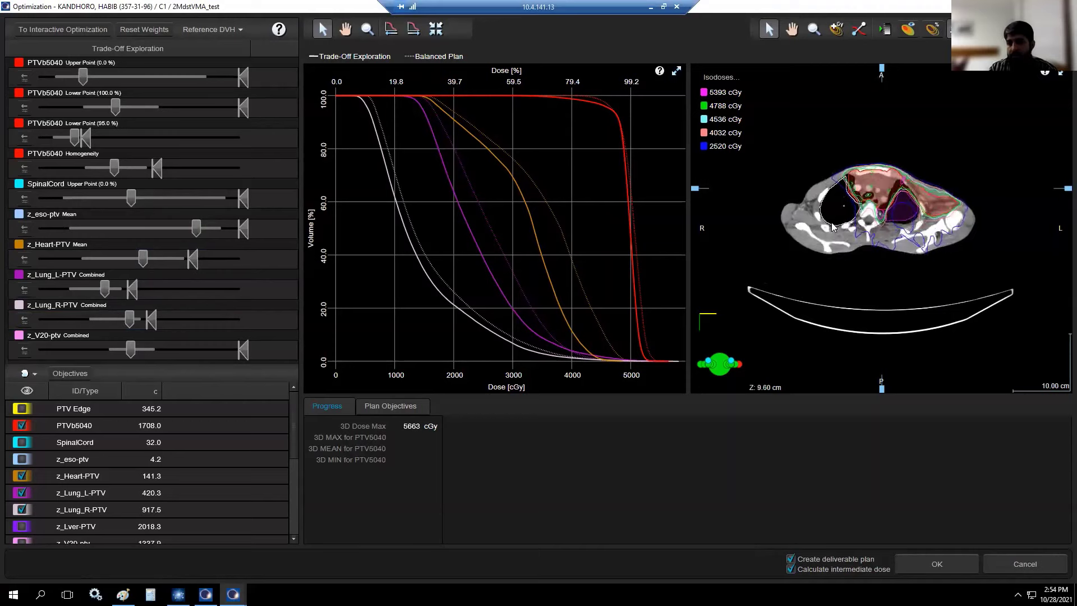
{"action": "scroll", "coordinate": [832, 226], "scroll_direction": "up", "scroll_amount": 10}
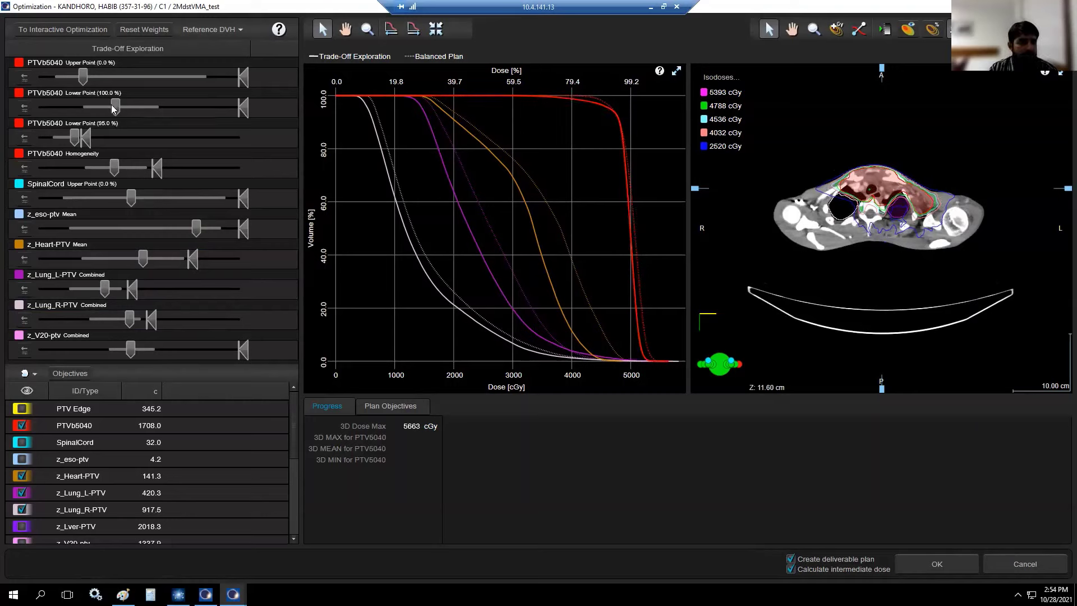
{"action": "left_click_drag", "start_coordinate": [114, 108], "coordinate": [98, 107]}
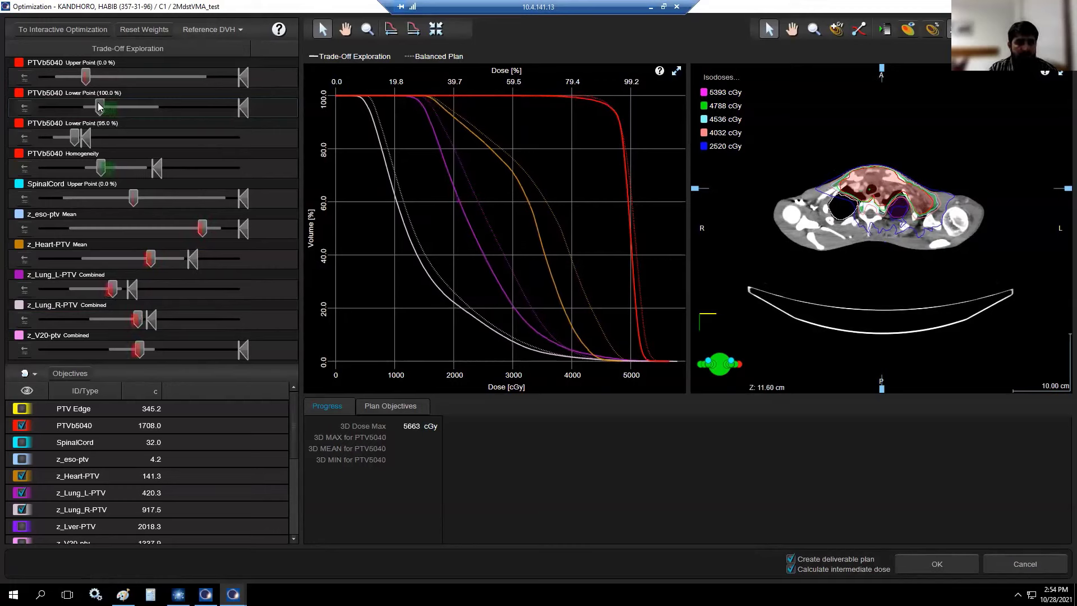
{"action": "left_click_drag", "start_coordinate": [97, 103], "coordinate": [94, 103]}
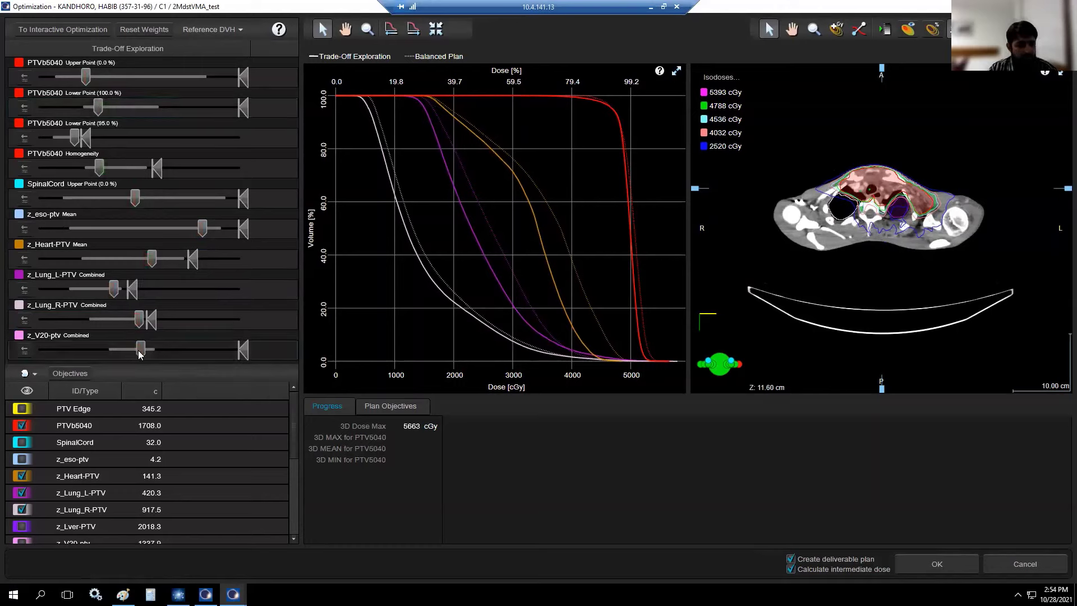
{"action": "left_click_drag", "start_coordinate": [239, 349], "coordinate": [134, 350]}
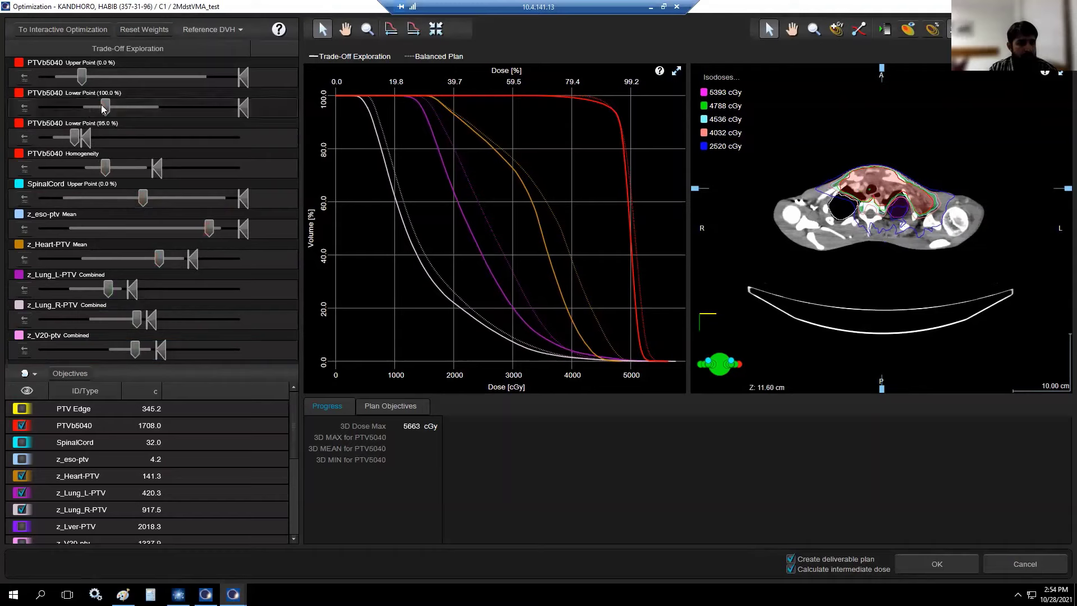
{"action": "left_click_drag", "start_coordinate": [226, 107], "coordinate": [98, 105]}
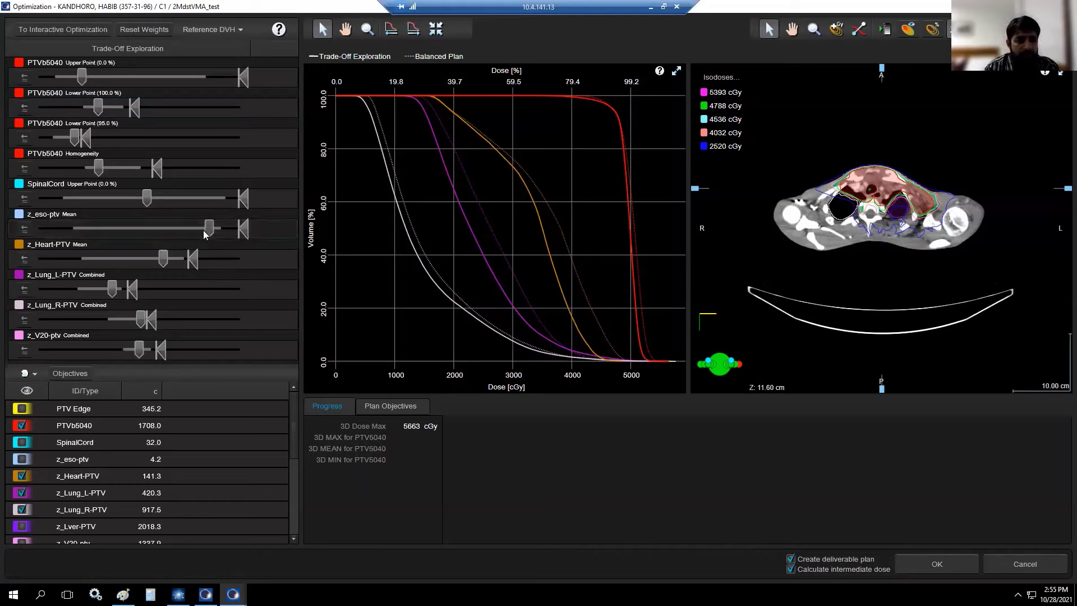
Improve the z_eso-ptv Mean objective and restrict its upper limit to just above the new value.
{"action": "left_click_drag", "start_coordinate": [189, 230], "coordinate": [178, 227]}
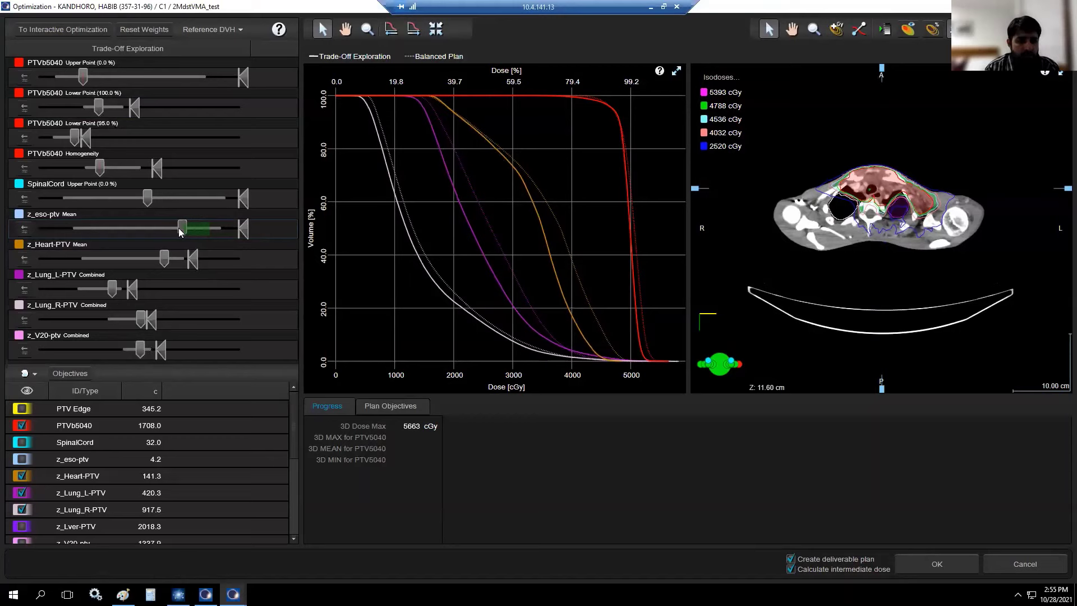
{"action": "left_click_drag", "start_coordinate": [179, 232], "coordinate": [177, 233]}
{"action": "left_click_drag", "start_coordinate": [175, 229], "coordinate": [161, 231]}
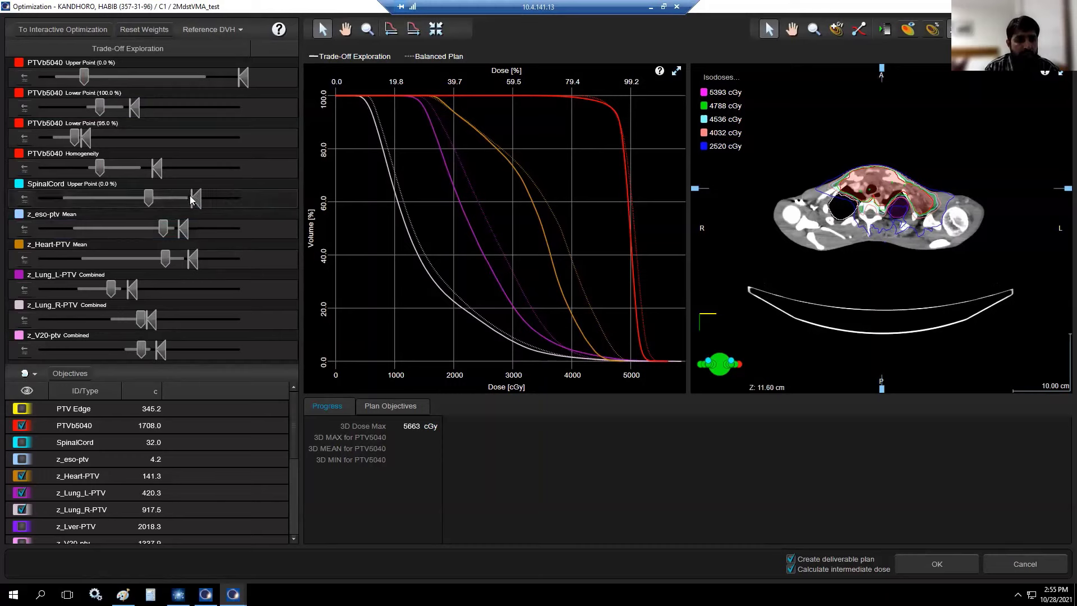
Improve the SpinalCord Upper Point (0.0 %) objective and tighten its upper limit to just above the new value.
{"action": "left_click_drag", "start_coordinate": [174, 202], "coordinate": [129, 198]}
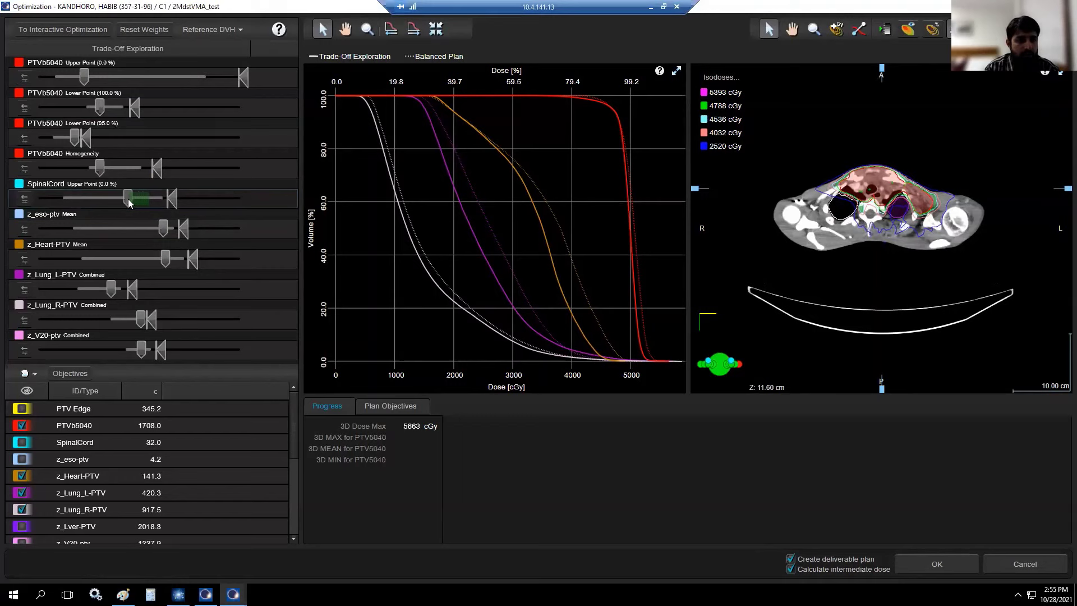
{"action": "left_click_drag", "start_coordinate": [128, 199], "coordinate": [107, 198]}
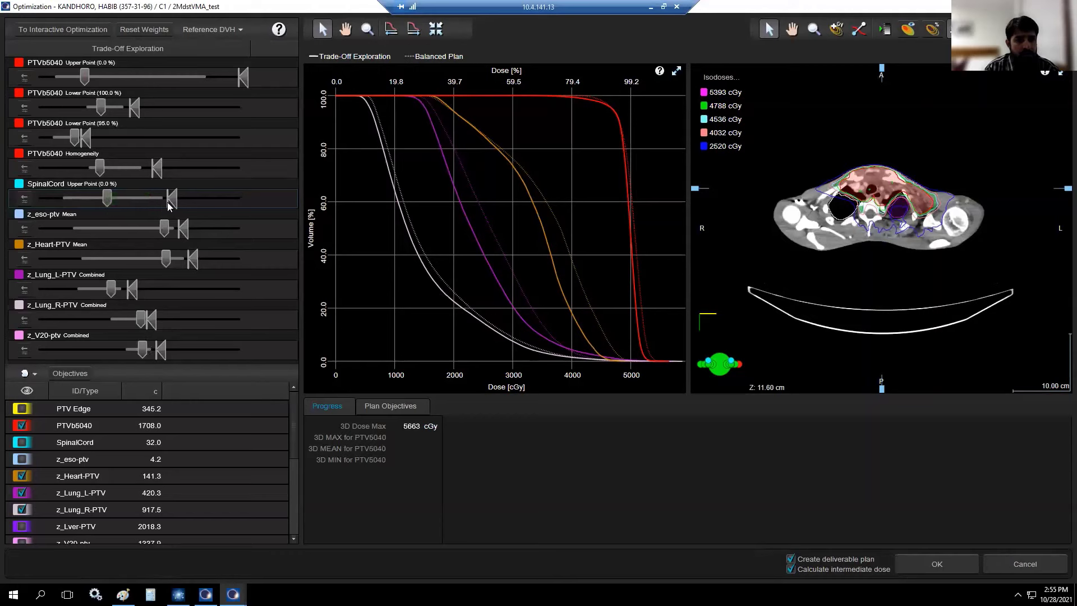
{"action": "left_click", "coordinate": [136, 197]}
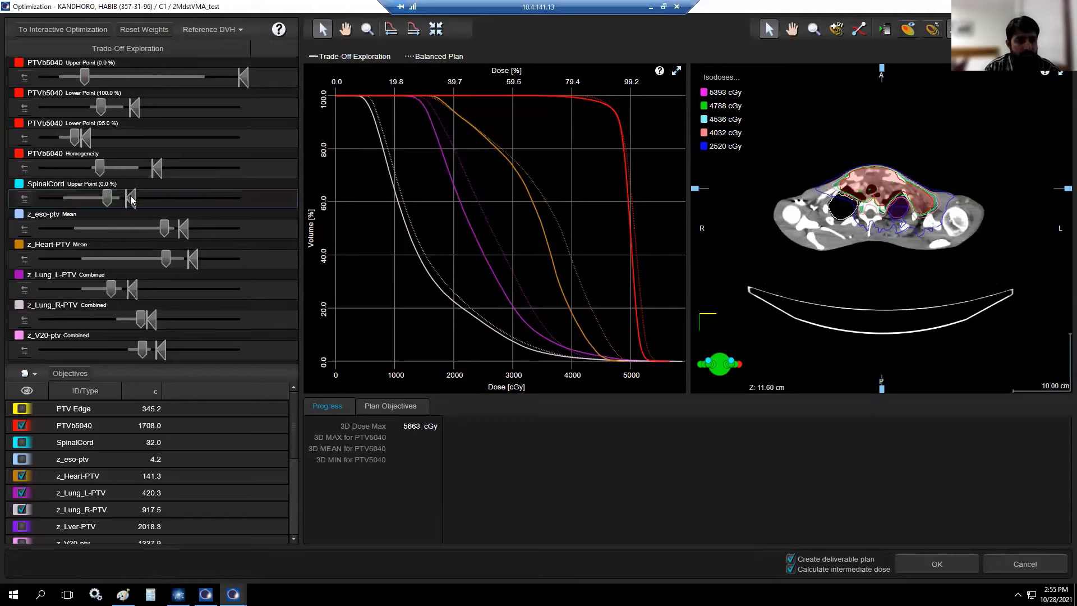
{"action": "left_click", "coordinate": [127, 195]}
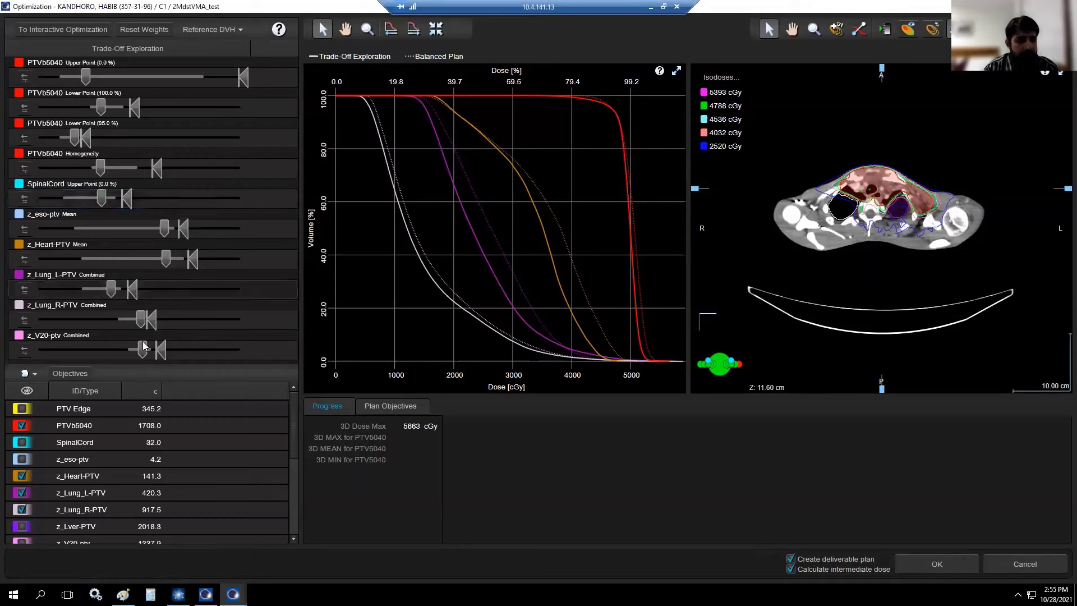
Improve the z_V20-ptv and z_Lung_R-PTV Combined objectives further, and the PTVb5040 Lower Point (100.0 %) objective again.
{"action": "left_click_drag", "start_coordinate": [137, 349], "coordinate": [128, 321]}
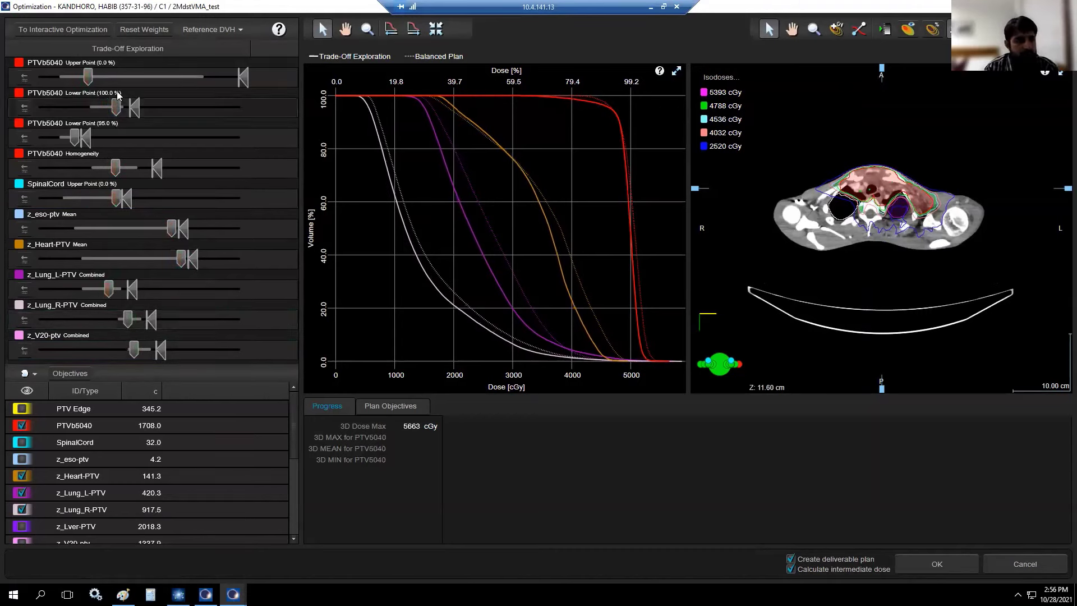
{"action": "left_click_drag", "start_coordinate": [114, 105], "coordinate": [96, 104]}
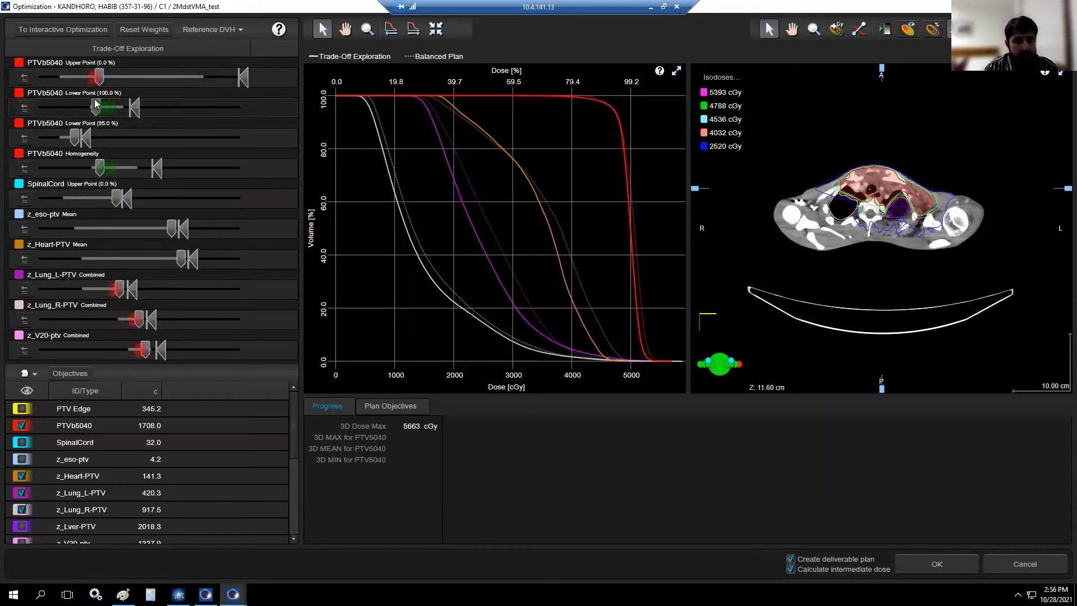
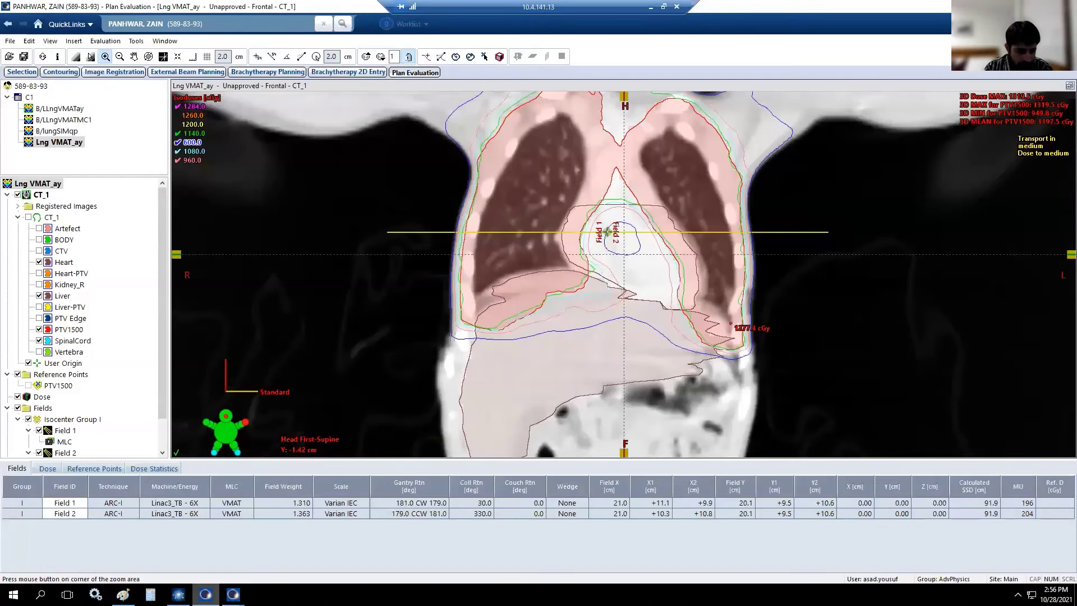
Switch to the window with the prostate SIB plans and enlarge the transversal view of the 1SIBPrsVMAT plan.
{"action": "mouse_move", "coordinate": [232, 594]}
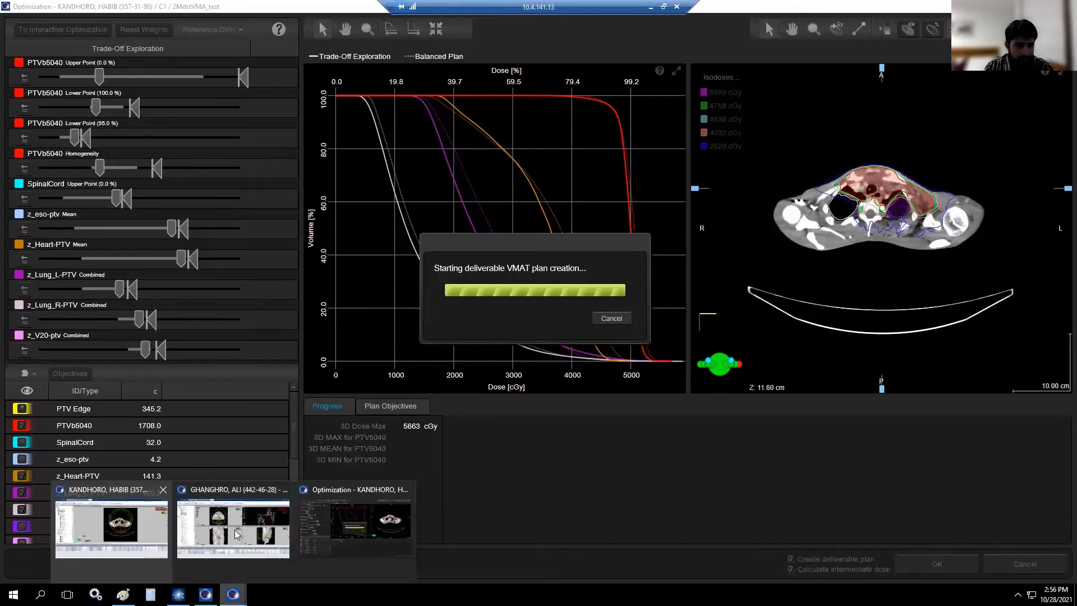
{"action": "mouse_move", "coordinate": [240, 523]}
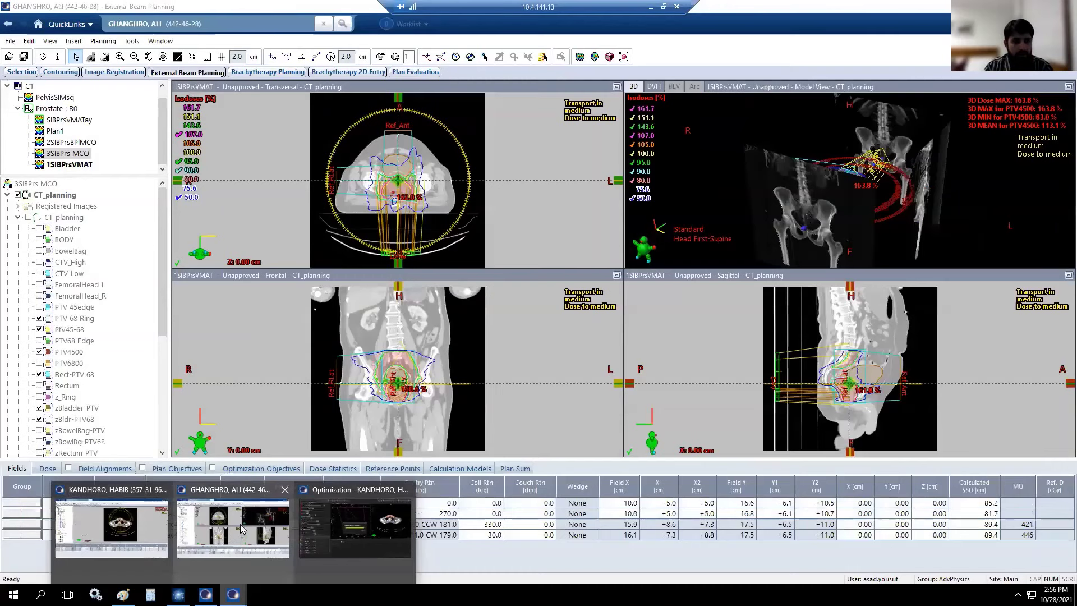
{"action": "left_click", "coordinate": [268, 482]}
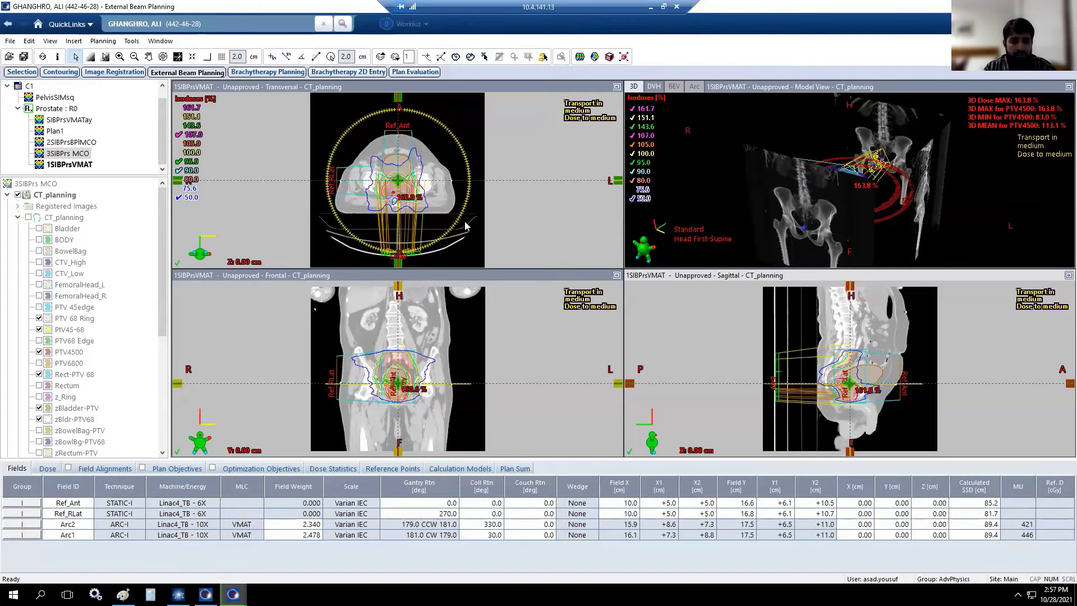
{"action": "scroll", "coordinate": [372, 180], "scroll_direction": "down", "scroll_amount": 2}
{"action": "double_click", "coordinate": [372, 179]}
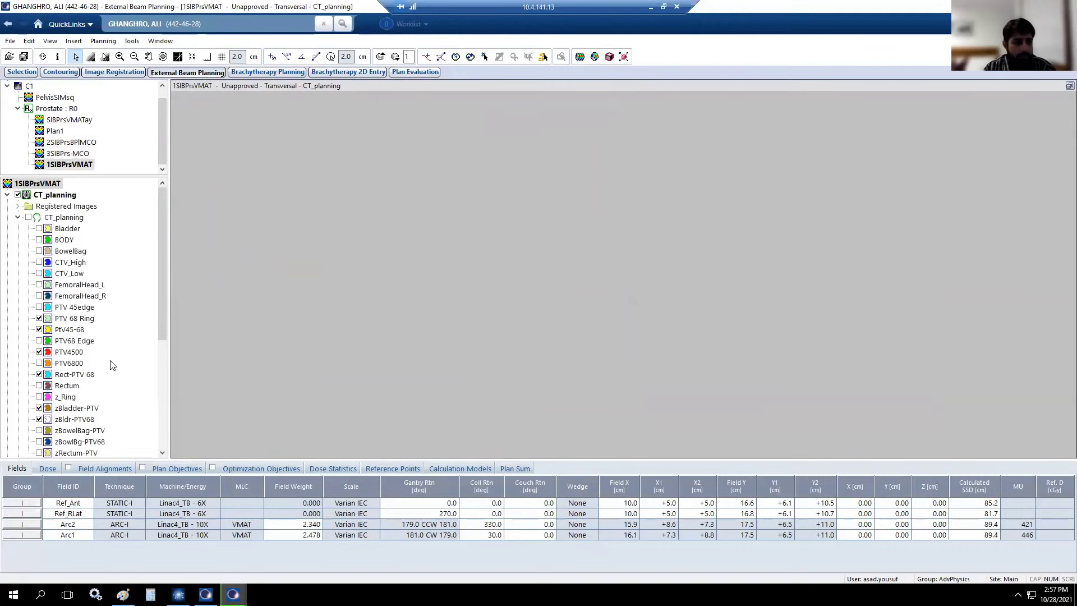
Show only the PTV4500 and PTV6800 structures on the planning CT and hide the dose.
{"action": "left_click", "coordinate": [28, 218]}
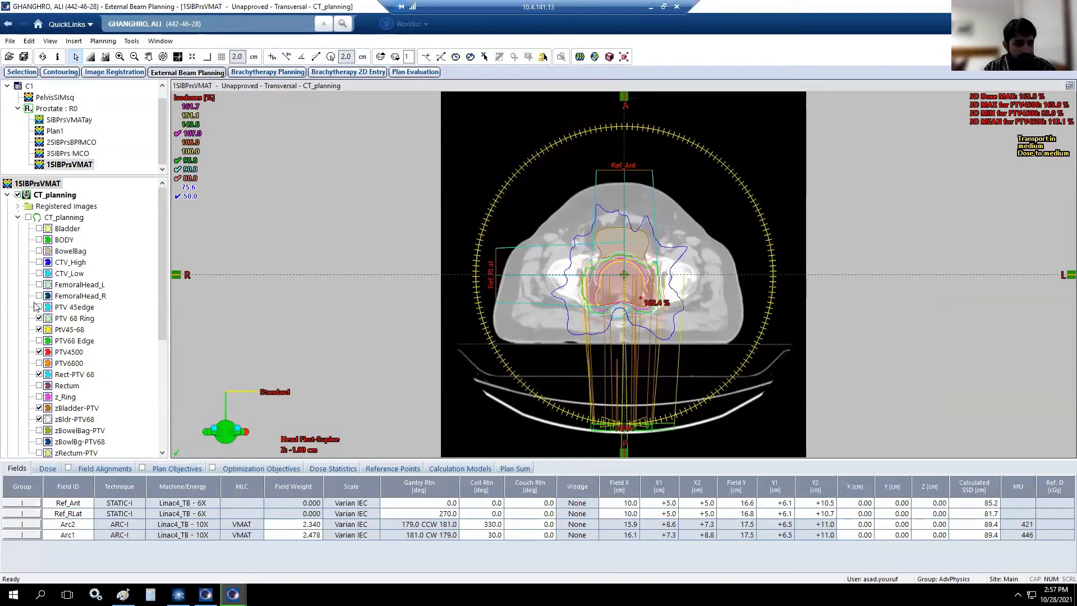
{"action": "left_click", "coordinate": [39, 352]}
{"action": "scroll", "coordinate": [56, 332], "scroll_direction": "down", "scroll_amount": 4}
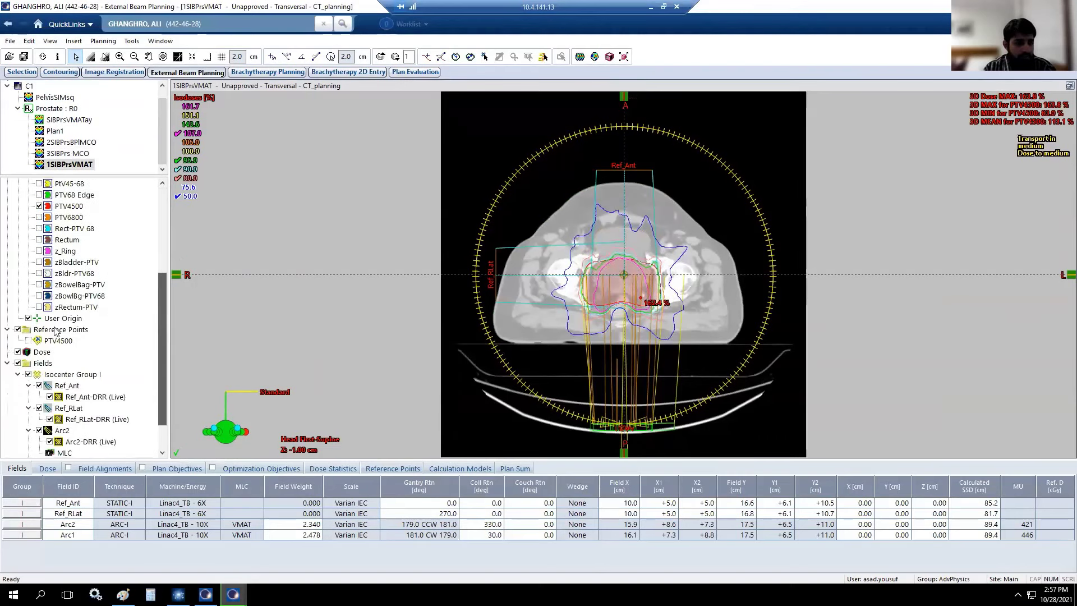
{"action": "scroll", "coordinate": [57, 331], "scroll_direction": "down", "scroll_amount": 1}
{"action": "left_click", "coordinate": [17, 341]}
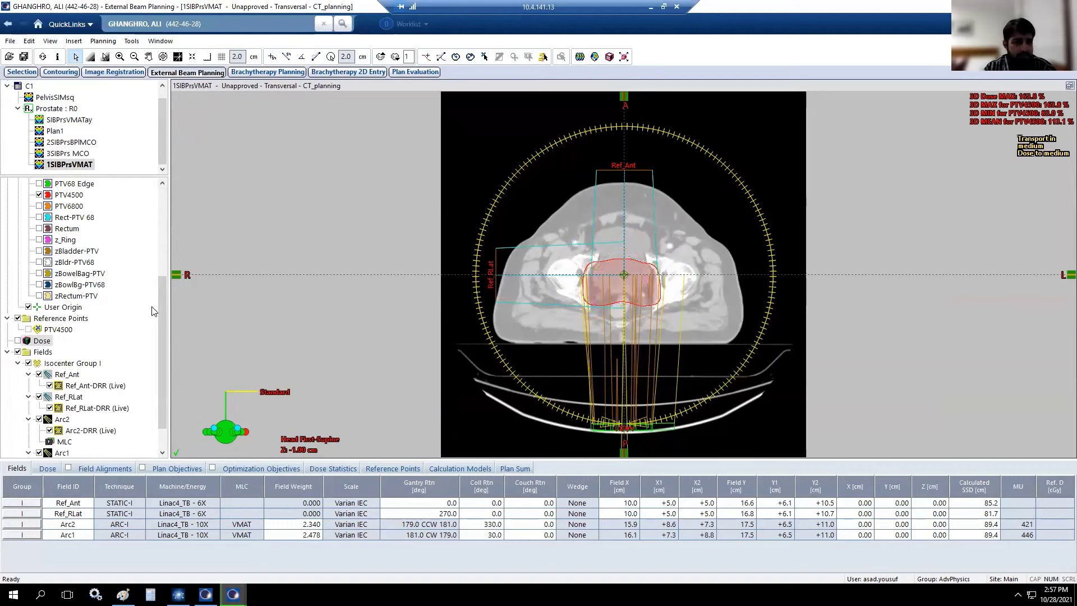
{"action": "scroll", "coordinate": [163, 293], "scroll_direction": "up", "scroll_amount": 4}
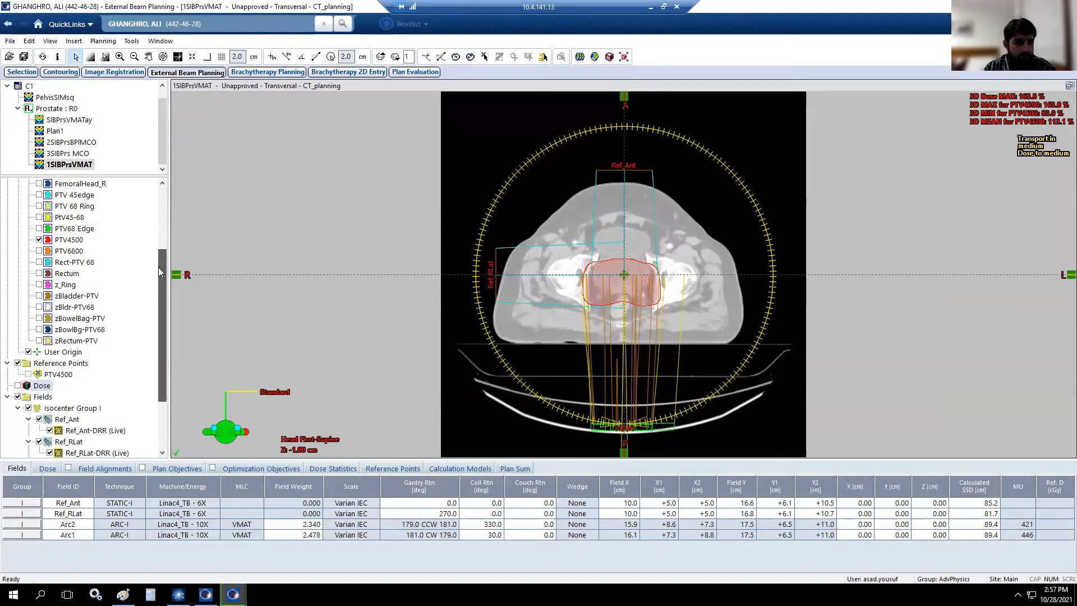
{"action": "left_click", "coordinate": [39, 250]}
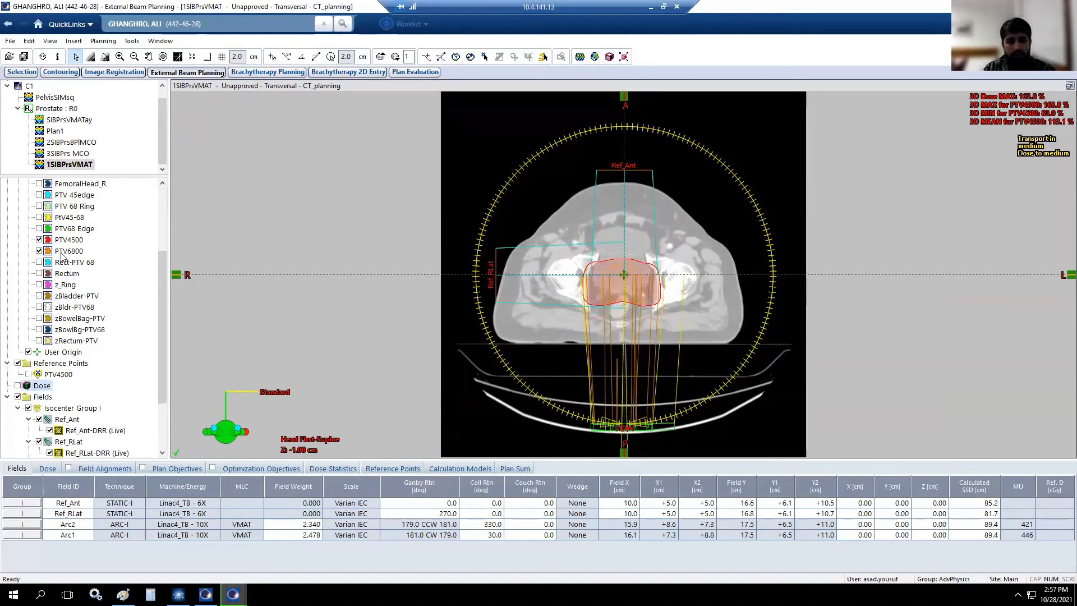
Examine the extent of PTV4500 and PTV6800 across the transversal slices.
{"action": "scroll", "coordinate": [492, 258], "scroll_direction": "down", "scroll_amount": 3}
{"action": "scroll", "coordinate": [491, 258], "scroll_direction": "down", "scroll_amount": 5}
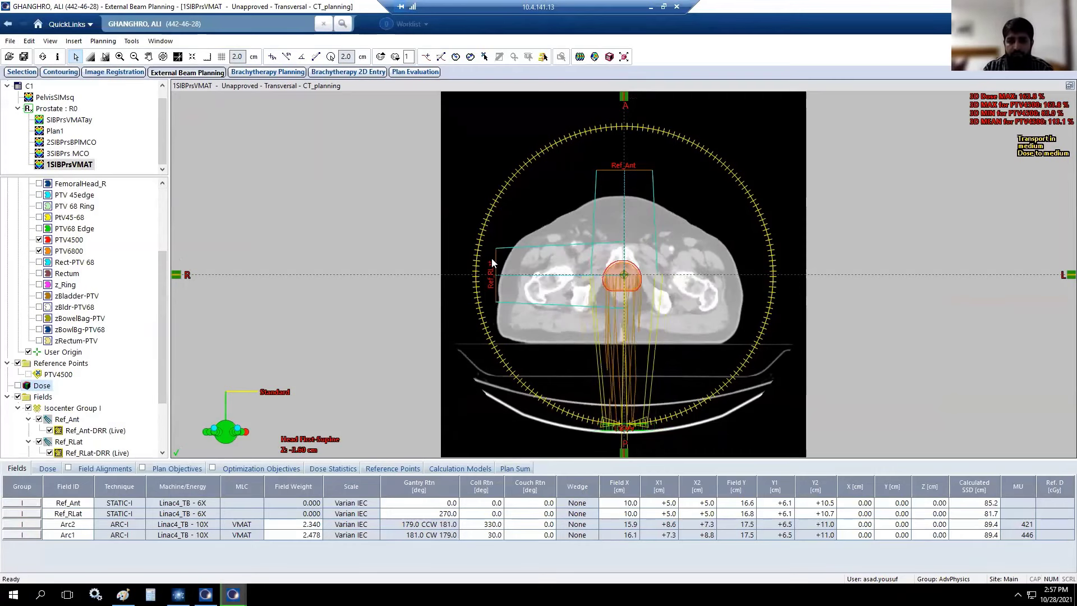
{"action": "scroll", "coordinate": [491, 258], "scroll_direction": "up", "scroll_amount": 2}
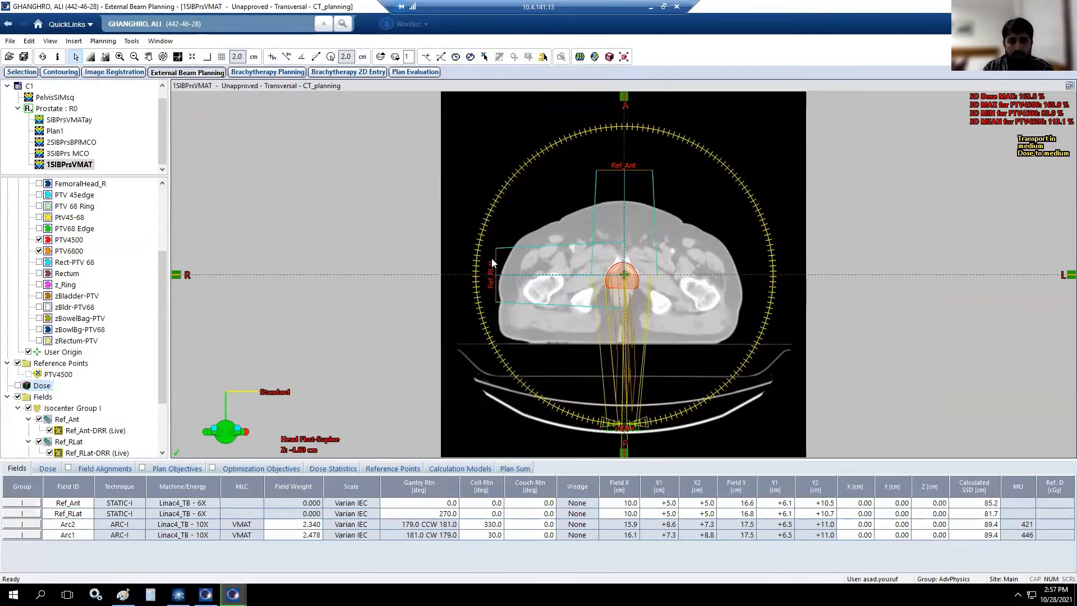
{"action": "scroll", "coordinate": [491, 258], "scroll_direction": "up", "scroll_amount": 15}
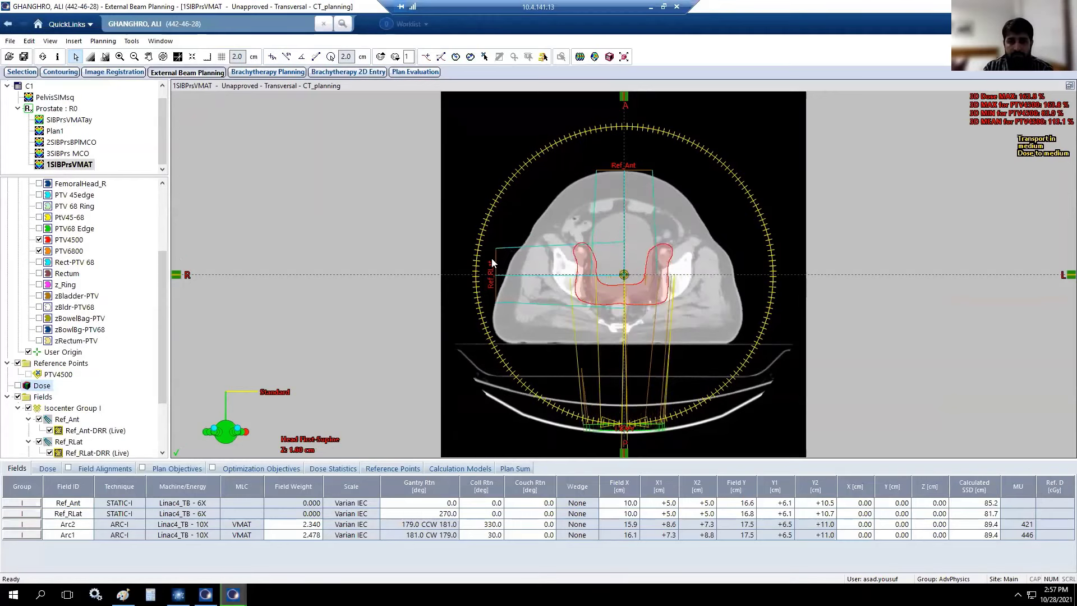
{"action": "scroll", "coordinate": [492, 258], "scroll_direction": "up", "scroll_amount": 18}
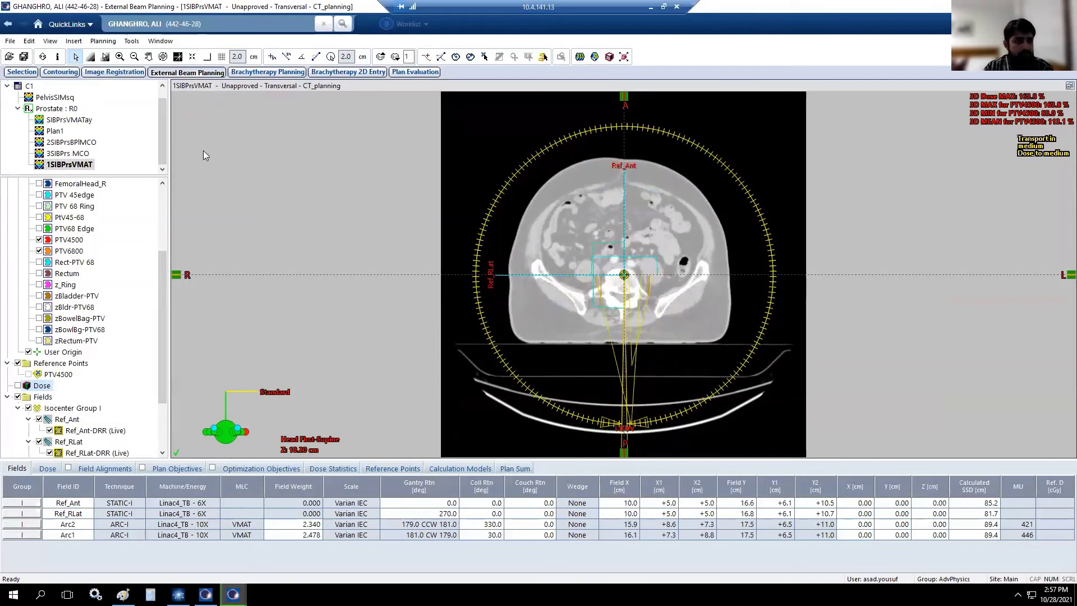
{"action": "scroll", "coordinate": [264, 165], "scroll_direction": "down", "scroll_amount": 11}
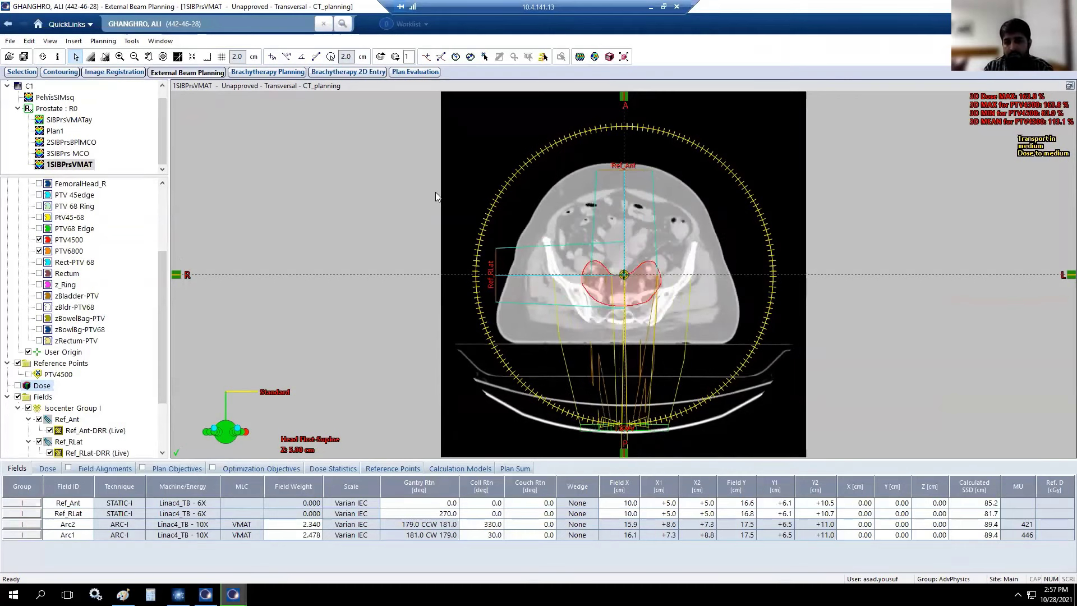
Open the SIBPrsVMATay plan and examine its isodose coverage of both PTVs across the transversal slices.
{"action": "scroll", "coordinate": [503, 223], "scroll_direction": "down", "scroll_amount": 7}
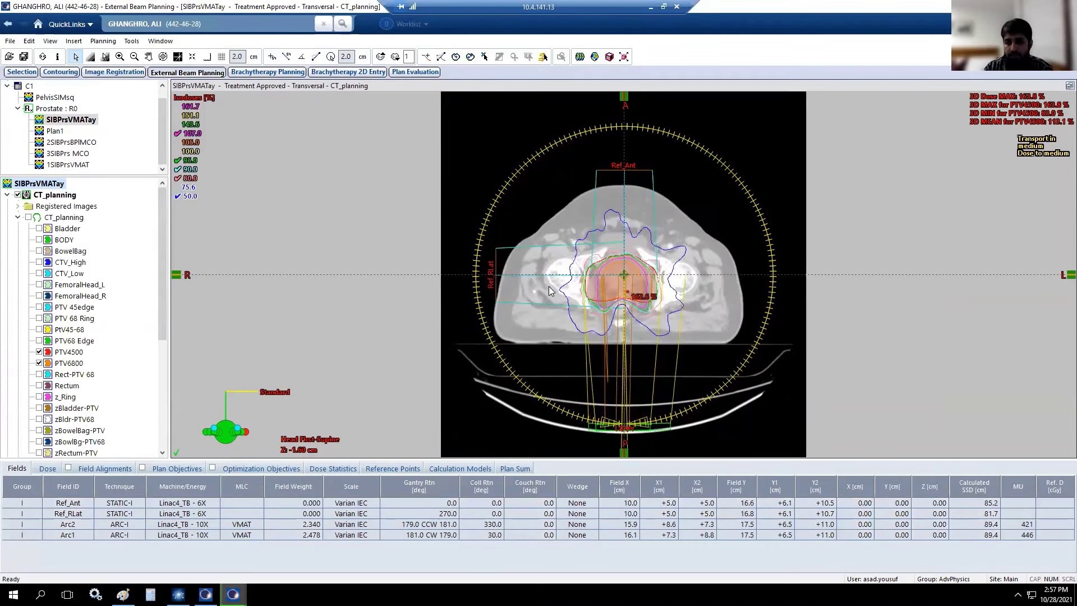
{"action": "scroll", "coordinate": [550, 290], "scroll_direction": "down", "scroll_amount": 5}
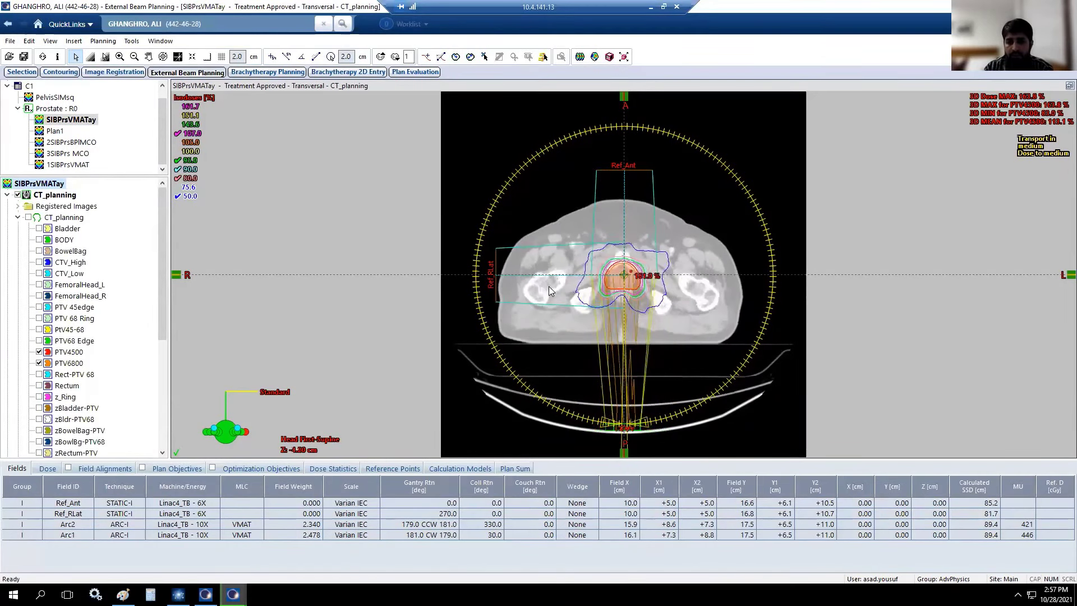
{"action": "scroll", "coordinate": [549, 290], "scroll_direction": "up", "scroll_amount": 5}
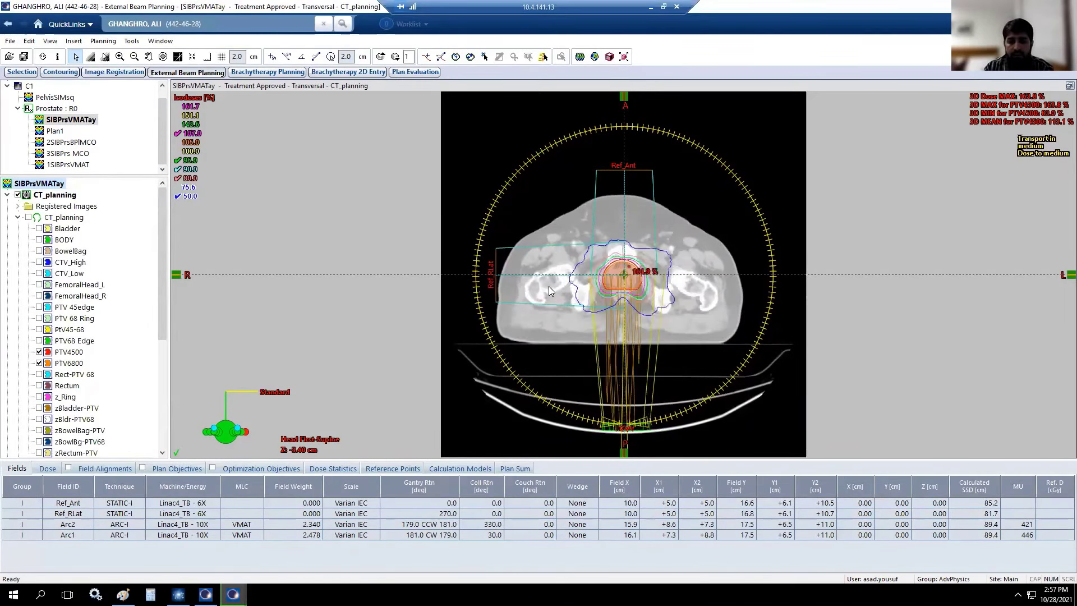
{"action": "scroll", "coordinate": [233, 166], "scroll_direction": "up", "scroll_amount": 4}
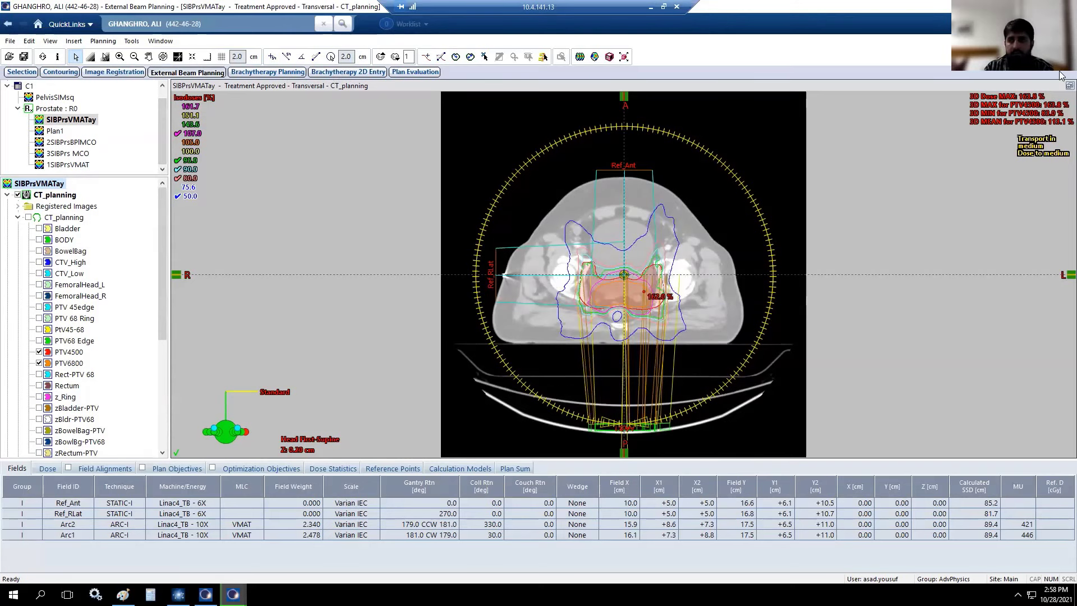
Show the dose volume histogram of SIBPrsVMATay in an enlarged view and plot the Bladder curve from the dose statistics.
{"action": "left_click", "coordinate": [1068, 86]}
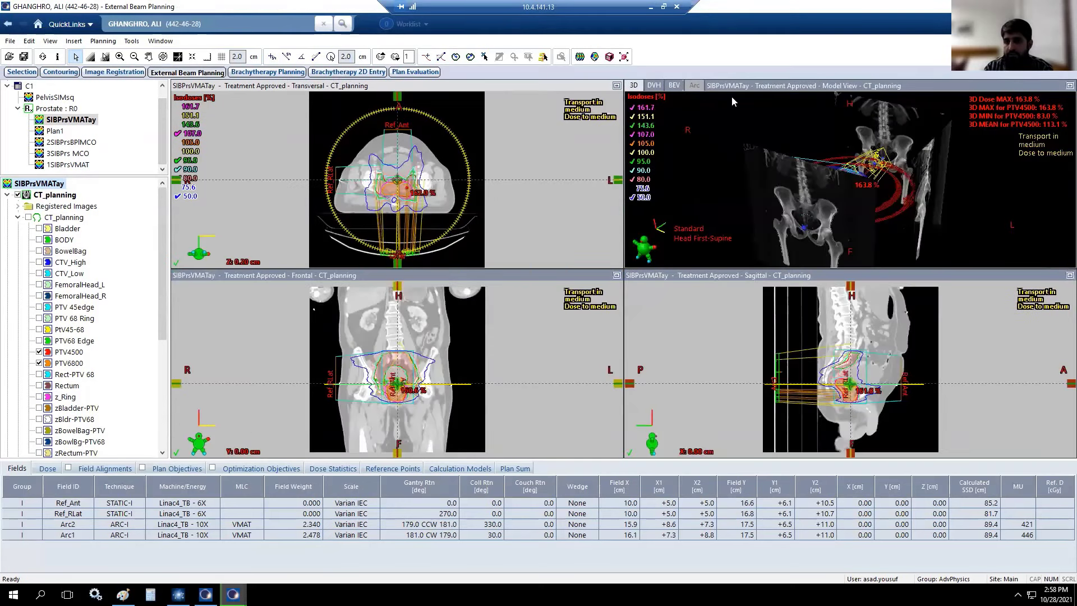
{"action": "left_click", "coordinate": [654, 85]}
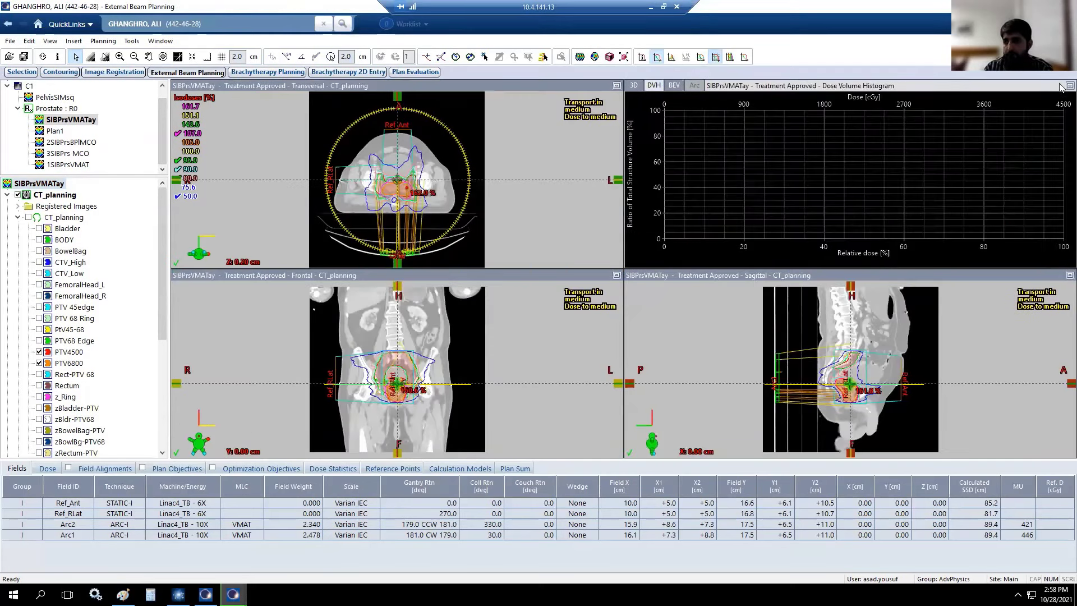
{"action": "left_click", "coordinate": [1069, 85]}
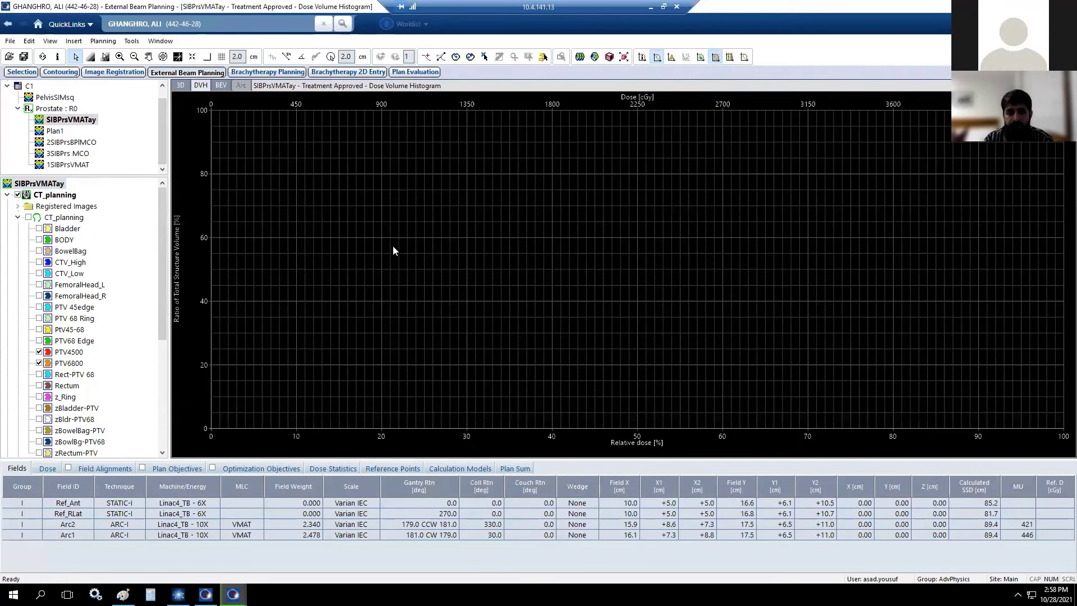
{"action": "left_click", "coordinate": [346, 469]}
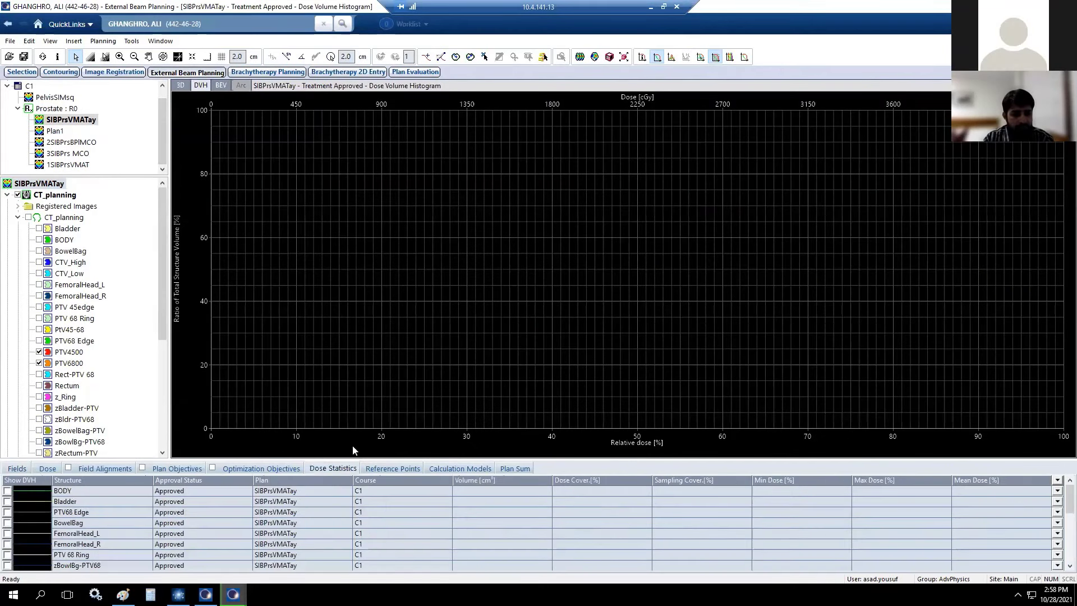
{"action": "left_click", "coordinate": [7, 501]}
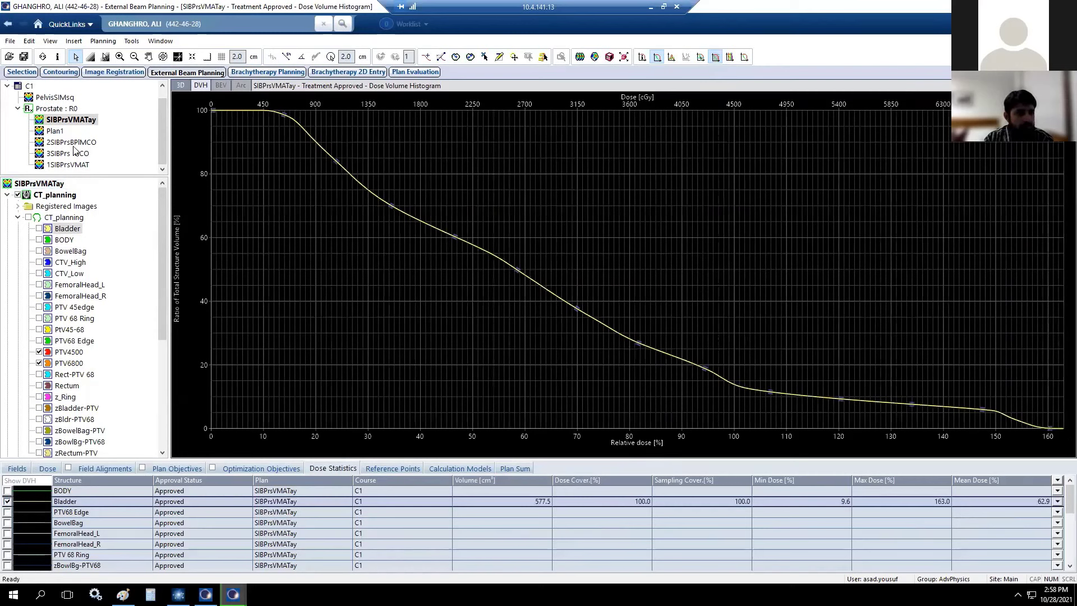
Add the 3SIBPrs MCO plan to the histogram, sort the statistics by structure, and compare the Bladder curves of both plans.
{"action": "left_click_drag", "start_coordinate": [72, 153], "coordinate": [381, 233]}
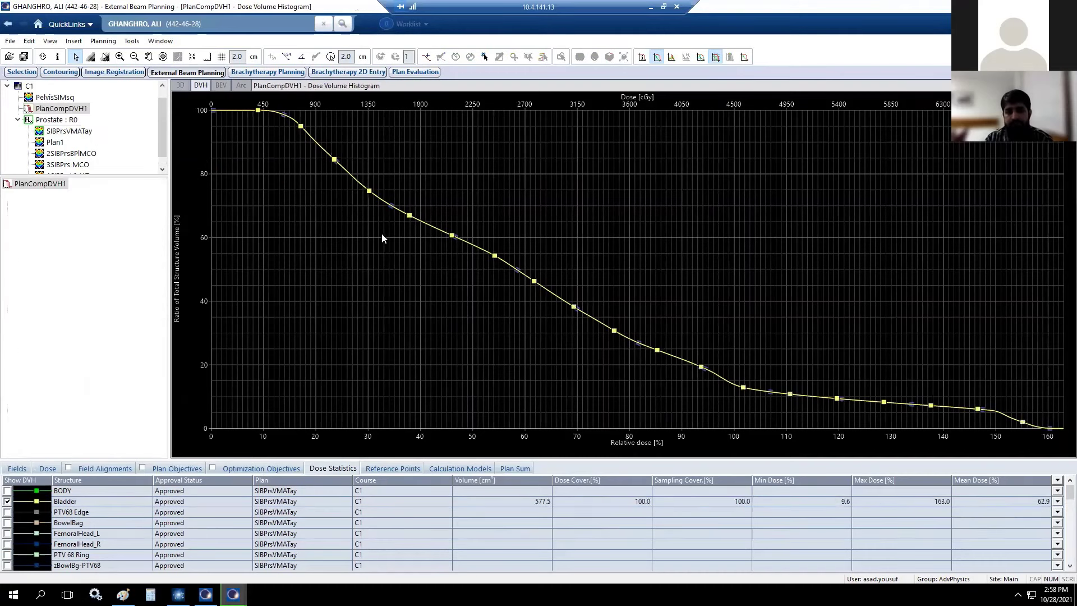
{"action": "left_click", "coordinate": [88, 479]}
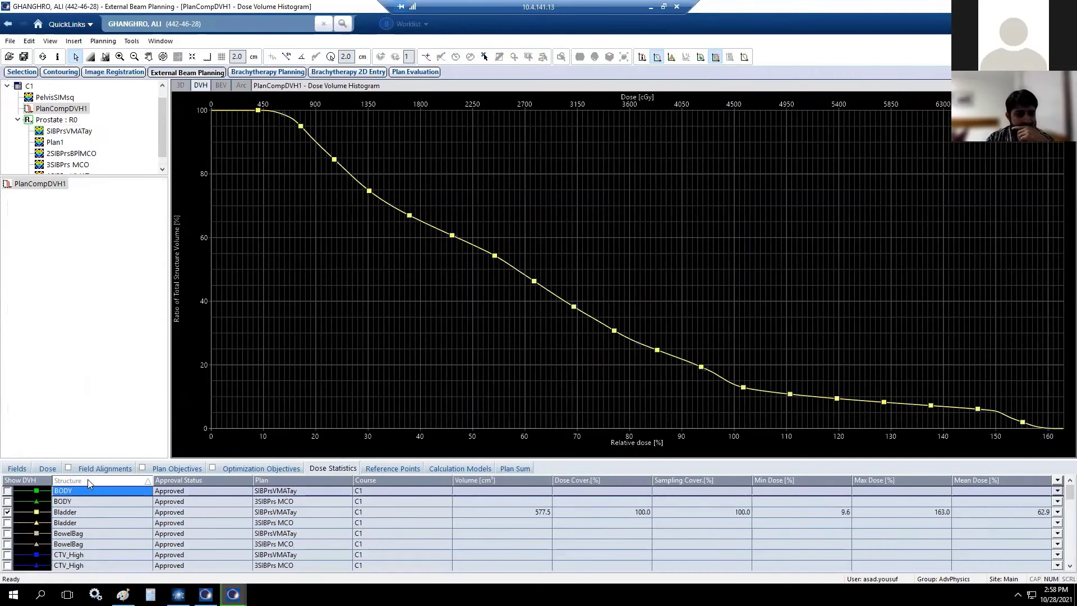
{"action": "left_click", "coordinate": [6, 523]}
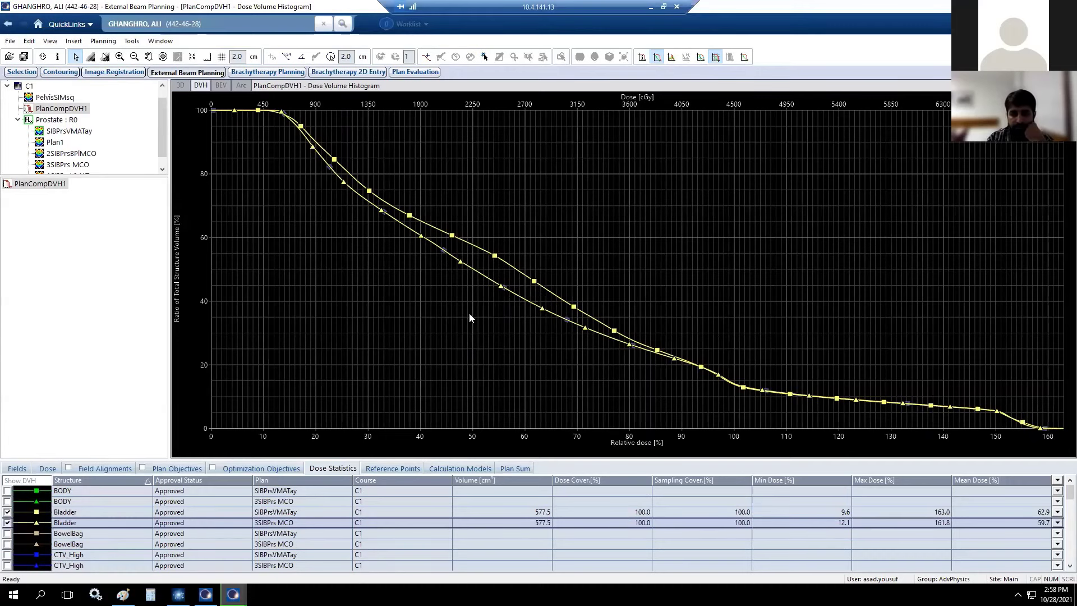
{"action": "left_click", "coordinate": [6, 522]}
Compare the BowelBag curves of SIBPrsVMATay and 3SIBPrs MCO, and hide them again.
{"action": "left_click", "coordinate": [9, 544]}
{"action": "left_click", "coordinate": [7, 534]}
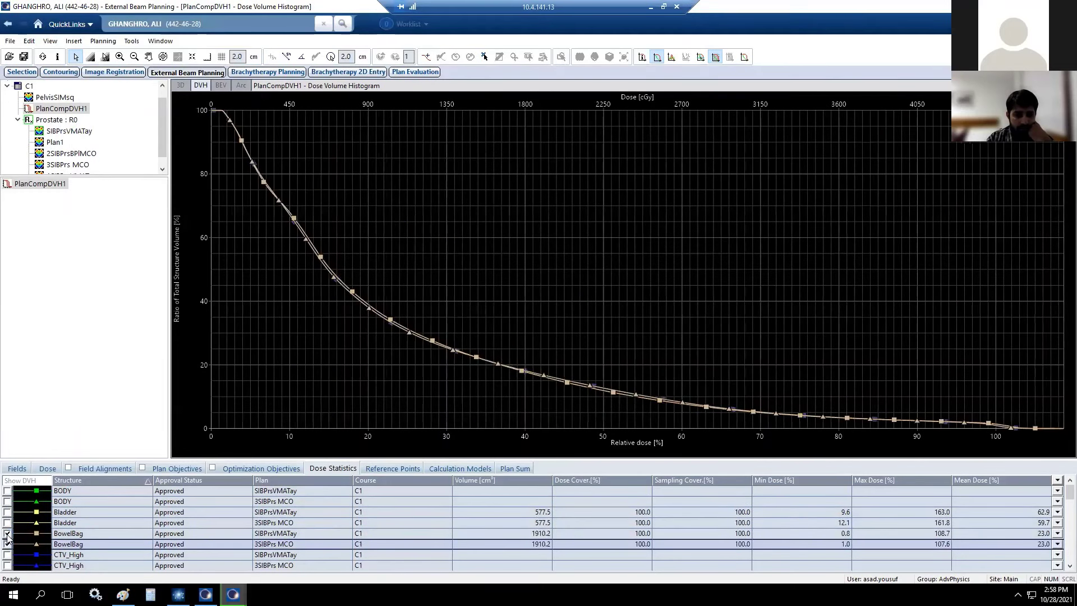
{"action": "left_click", "coordinate": [8, 533]}
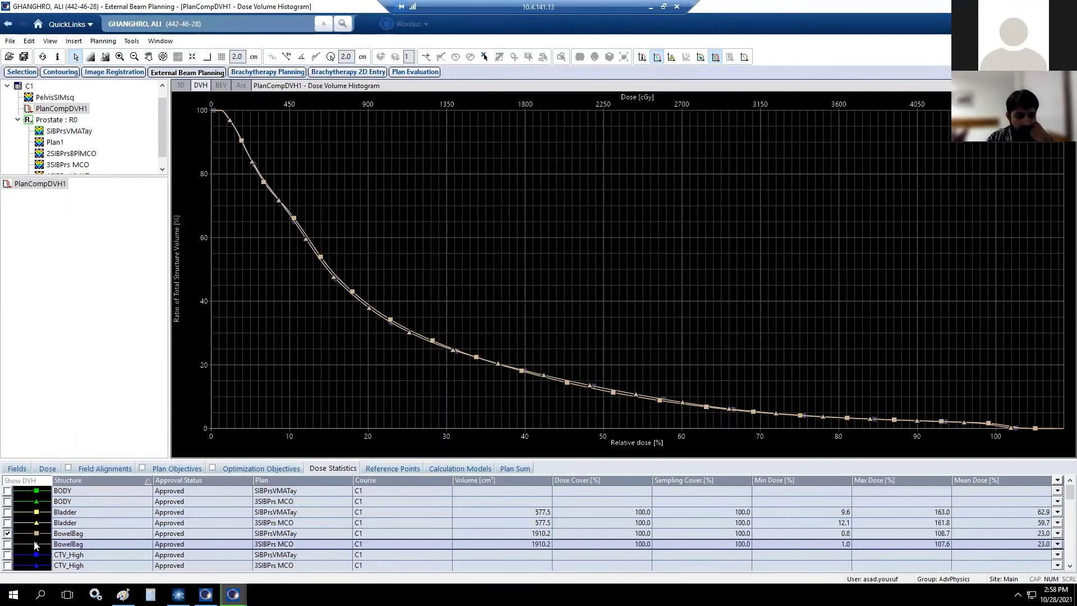
{"action": "left_click", "coordinate": [7, 544]}
Compare the FemoralHead_L curves of SIBPrsVMATay and 3SIBPrs MCO, and hide them again.
{"action": "scroll", "coordinate": [7, 547], "scroll_direction": "down", "scroll_amount": 1}
{"action": "scroll", "coordinate": [7, 547], "scroll_direction": "down", "scroll_amount": 1}
{"action": "left_click", "coordinate": [8, 533]}
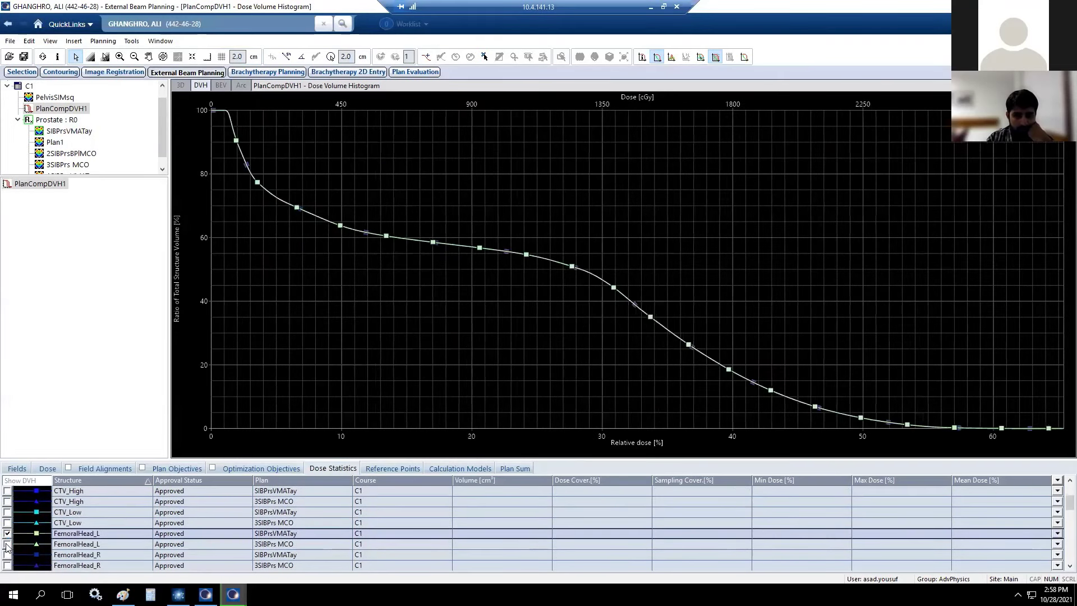
{"action": "left_click", "coordinate": [8, 544]}
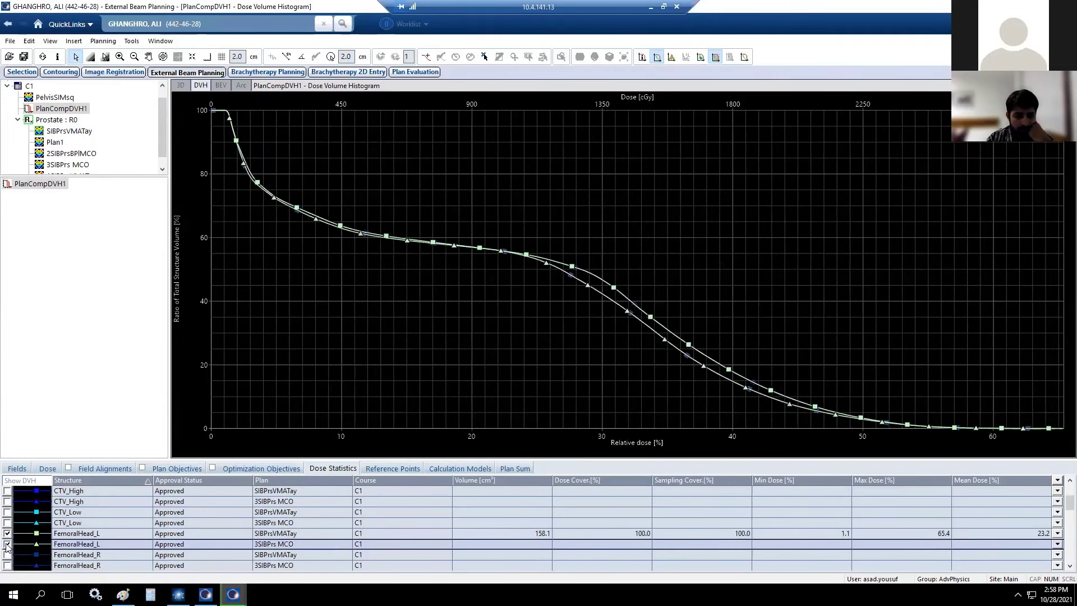
{"action": "left_click", "coordinate": [8, 544]}
{"action": "left_click", "coordinate": [7, 533]}
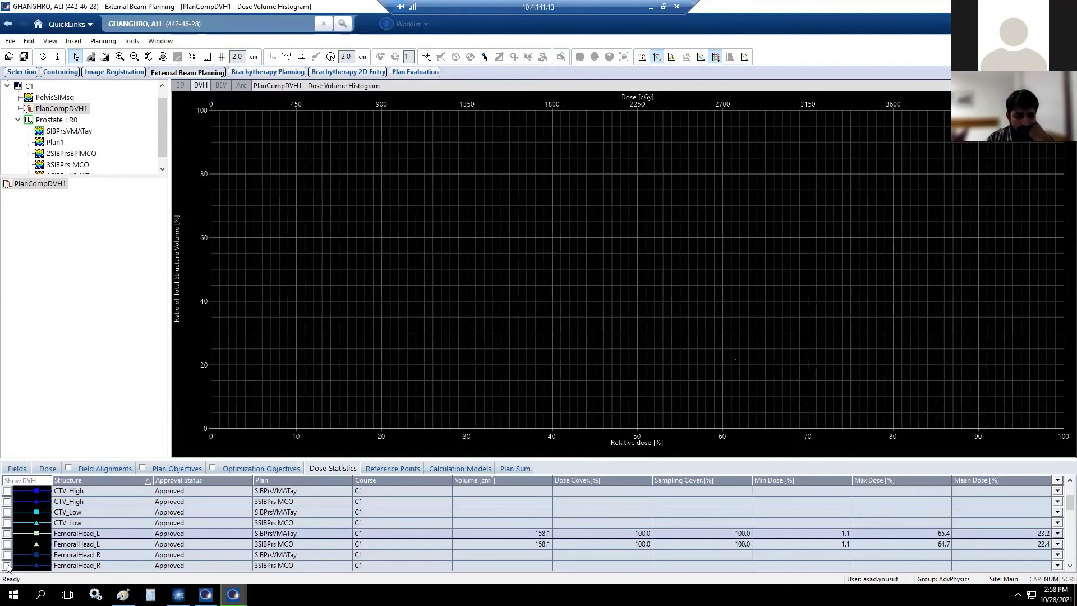
Compare the FemoralHead_R curves of SIBPrsVMATay and 3SIBPrs MCO, and hide them again.
{"action": "left_click", "coordinate": [8, 555]}
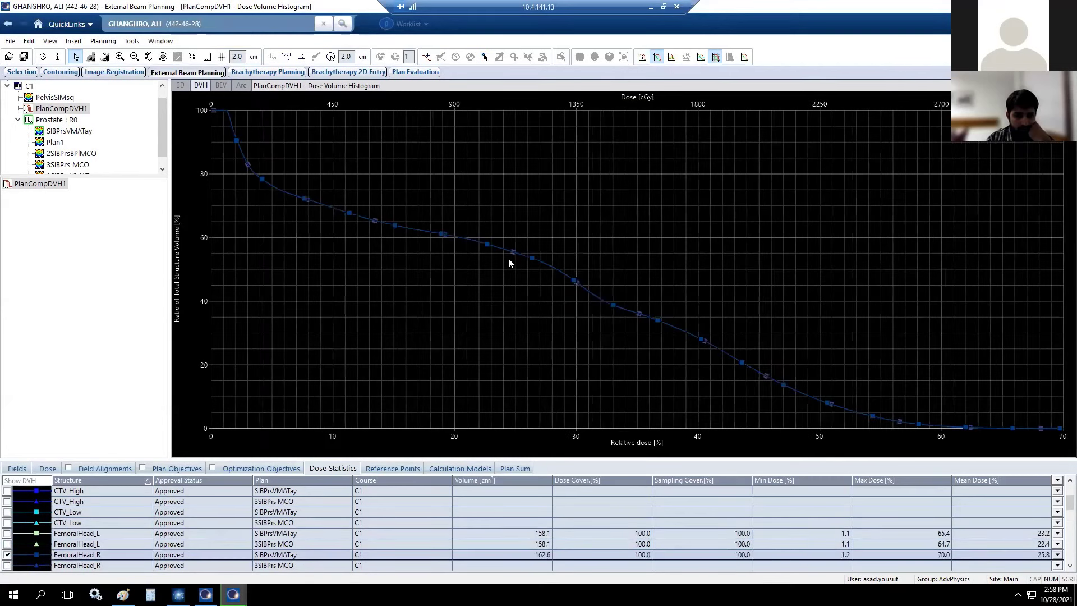
{"action": "left_click", "coordinate": [7, 565]}
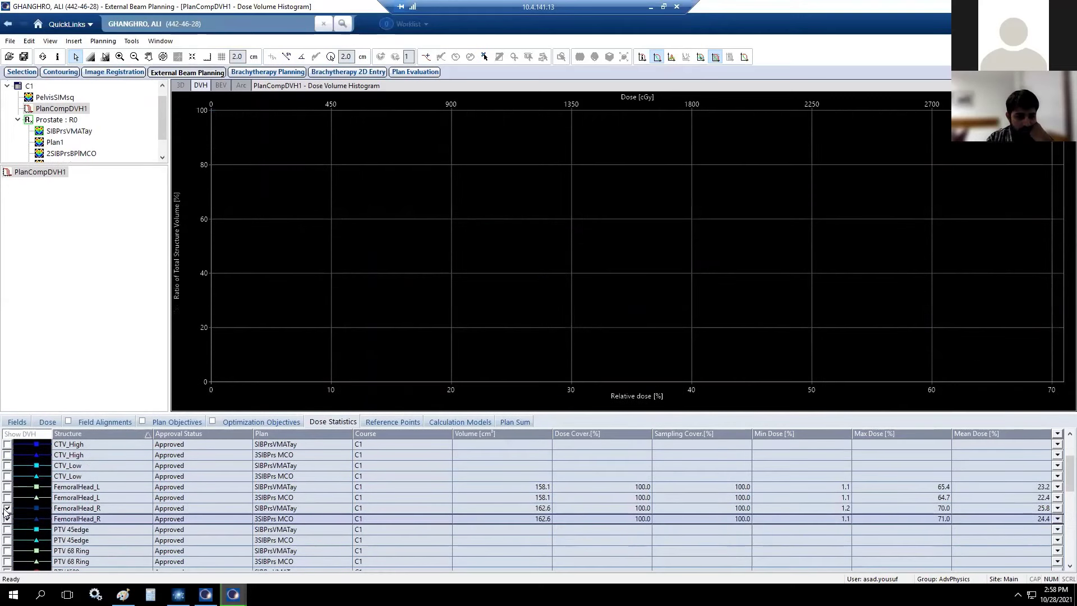
{"action": "key", "text": "space"}
{"action": "scroll", "coordinate": [6, 544], "scroll_direction": "down", "scroll_amount": 1}
{"action": "key", "text": "Up"}
{"action": "key", "text": "space"}
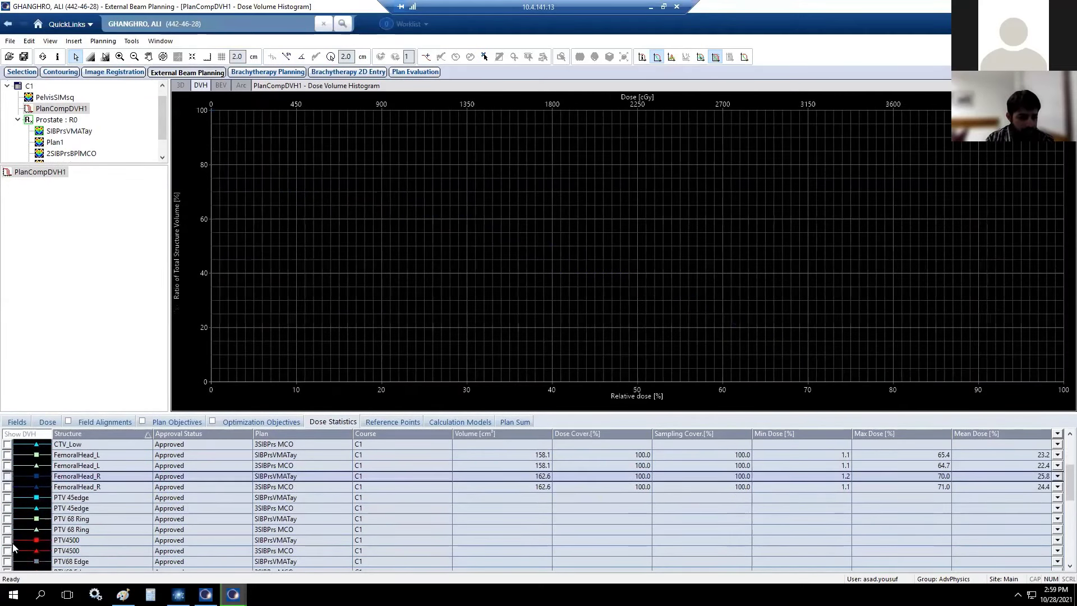
Compare the Rectum curves of SIBPrsVMATay and 3SIBPrs MCO, and hide them again.
{"action": "scroll", "coordinate": [14, 546], "scroll_direction": "down", "scroll_amount": 3}
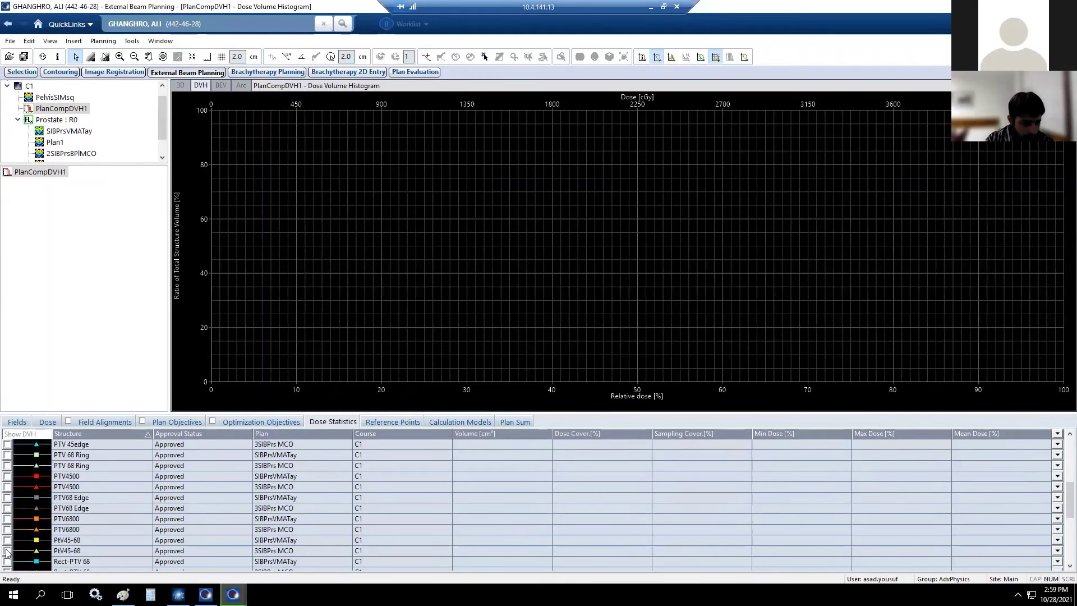
{"action": "left_click", "coordinate": [7, 550]}
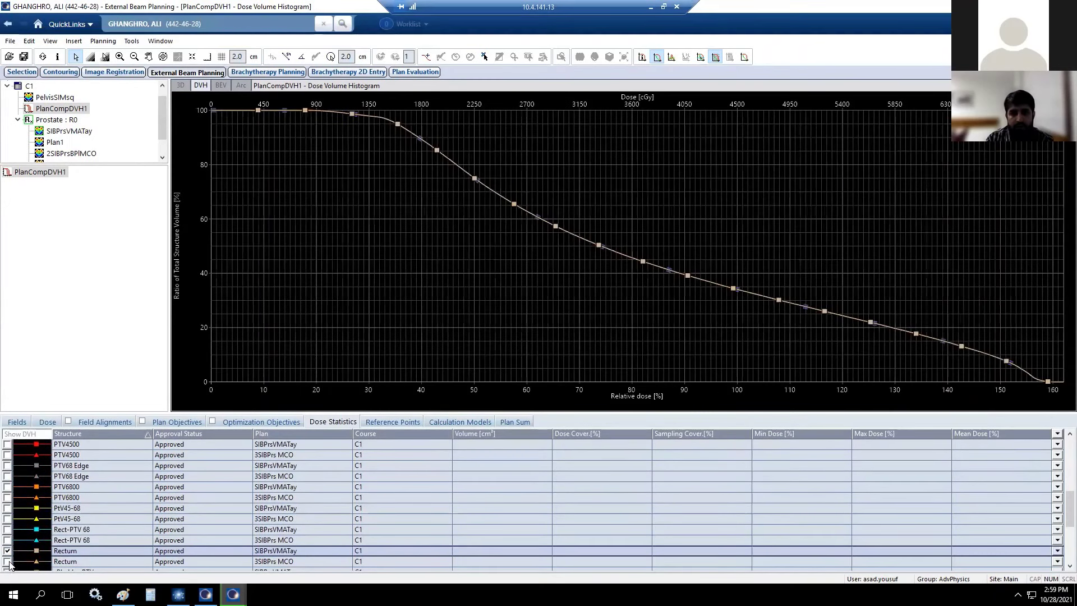
{"action": "left_click", "coordinate": [7, 561]}
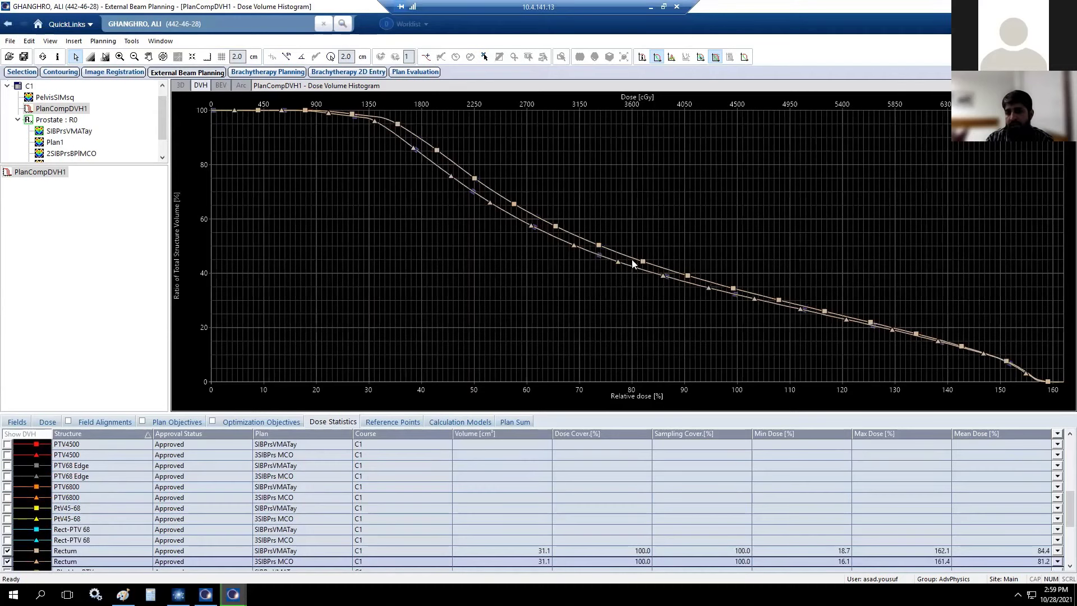
{"action": "left_click", "coordinate": [7, 550]}
{"action": "left_click", "coordinate": [7, 561]}
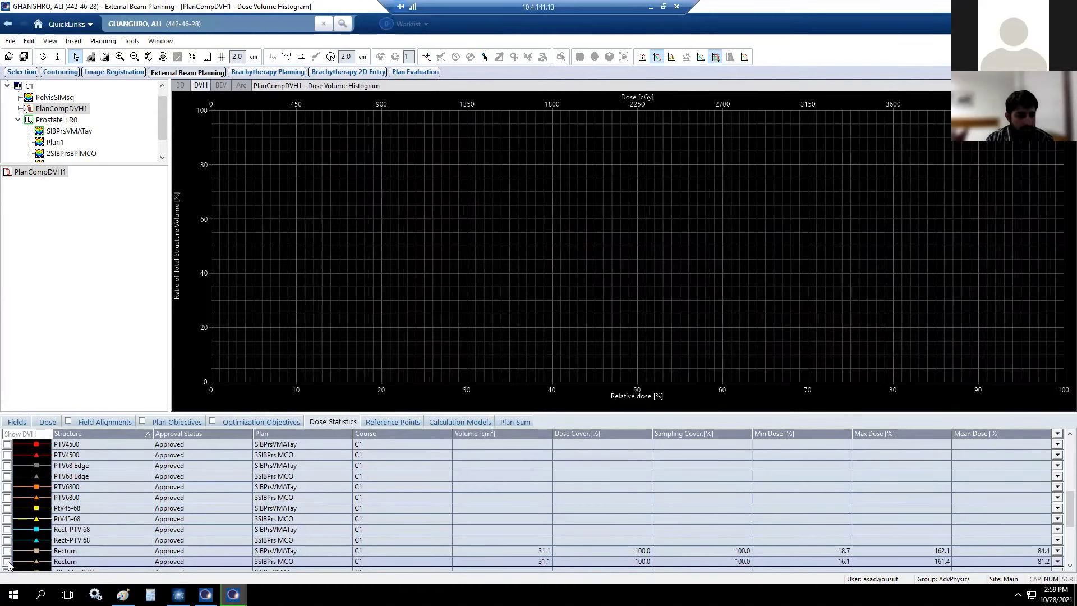
{"action": "scroll", "coordinate": [8, 561], "scroll_direction": "down", "scroll_amount": 3}
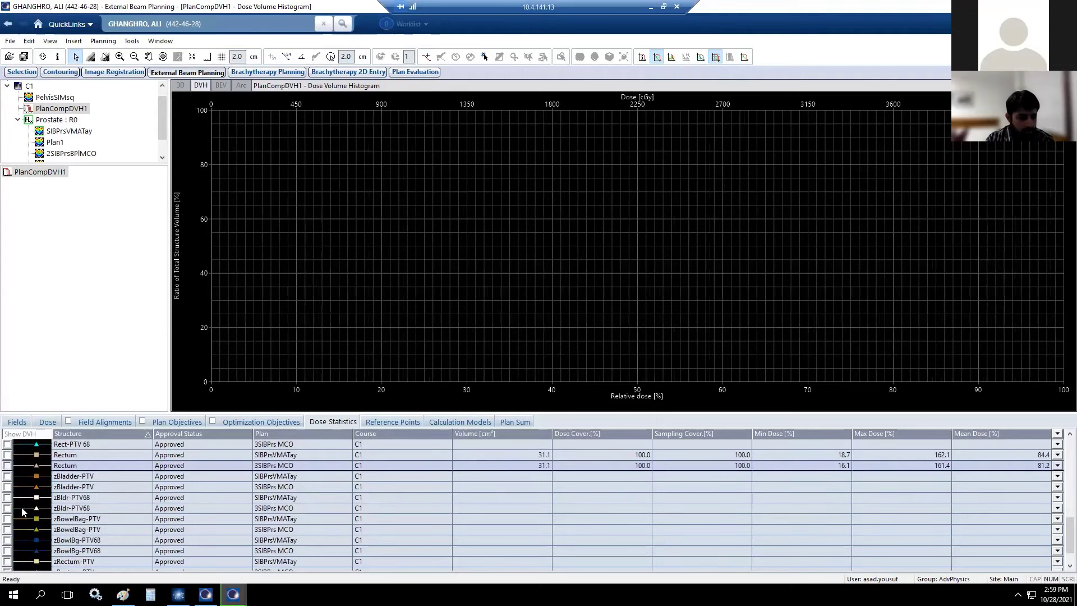
{"action": "scroll", "coordinate": [23, 510], "scroll_direction": "down", "scroll_amount": 1}
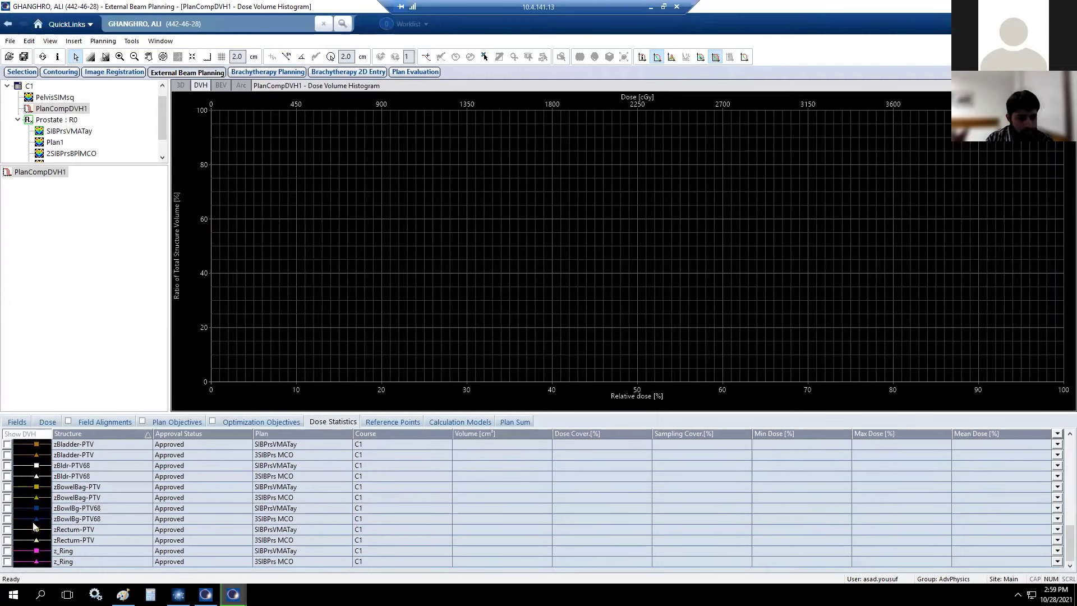
{"action": "scroll", "coordinate": [67, 505], "scroll_direction": "up", "scroll_amount": 5}
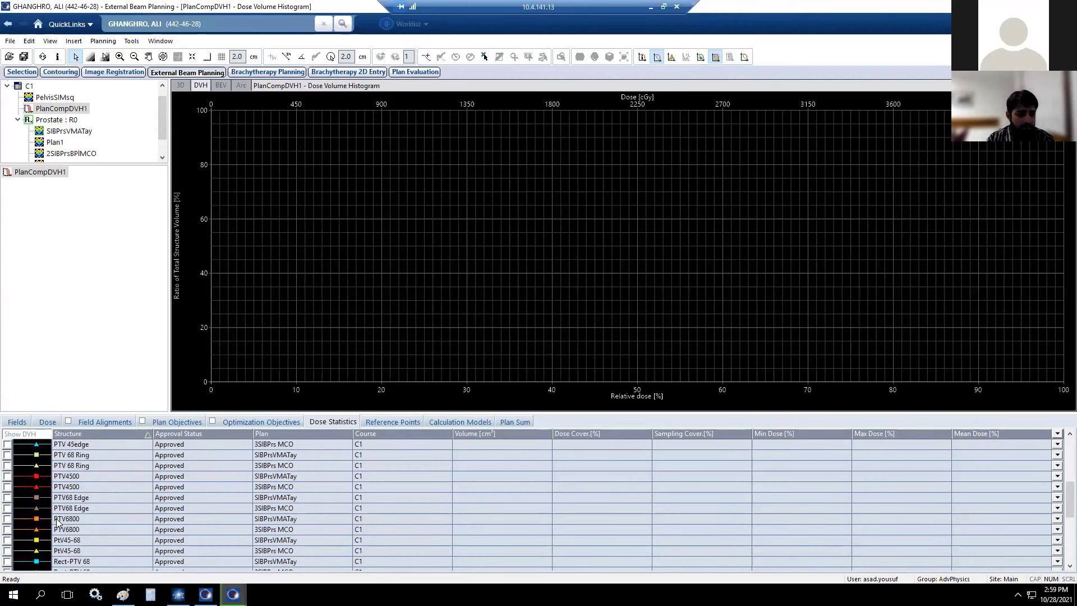
{"action": "scroll", "coordinate": [57, 522], "scroll_direction": "up", "scroll_amount": 4}
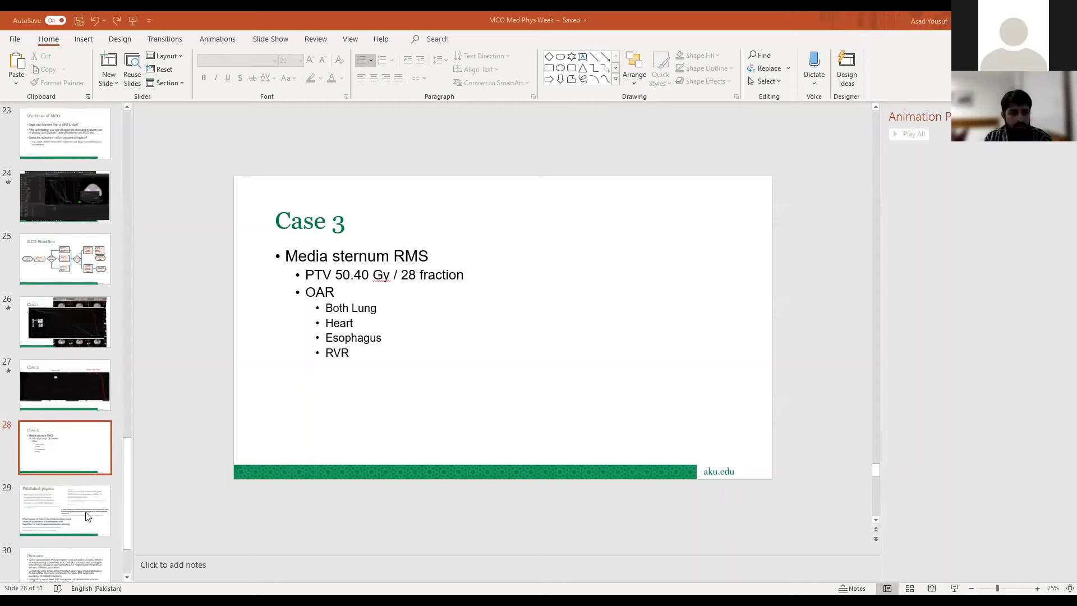
In the MCO Med Phys Week presentation in PowerPoint, open the Published papers slide and start the slide show from it.
{"action": "left_click", "coordinate": [65, 508]}
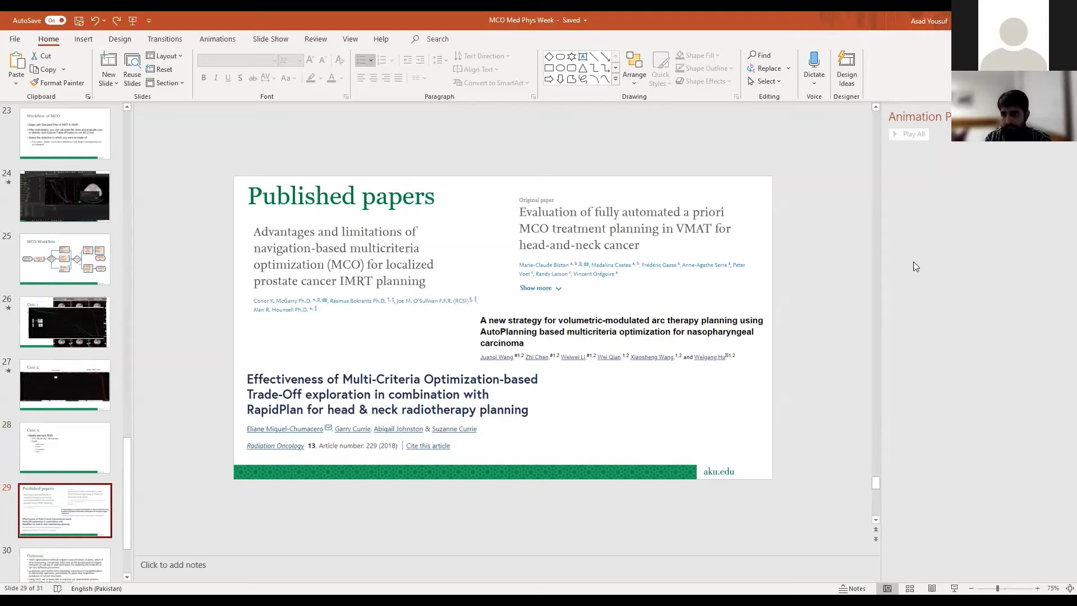
{"action": "left_click", "coordinate": [953, 586]}
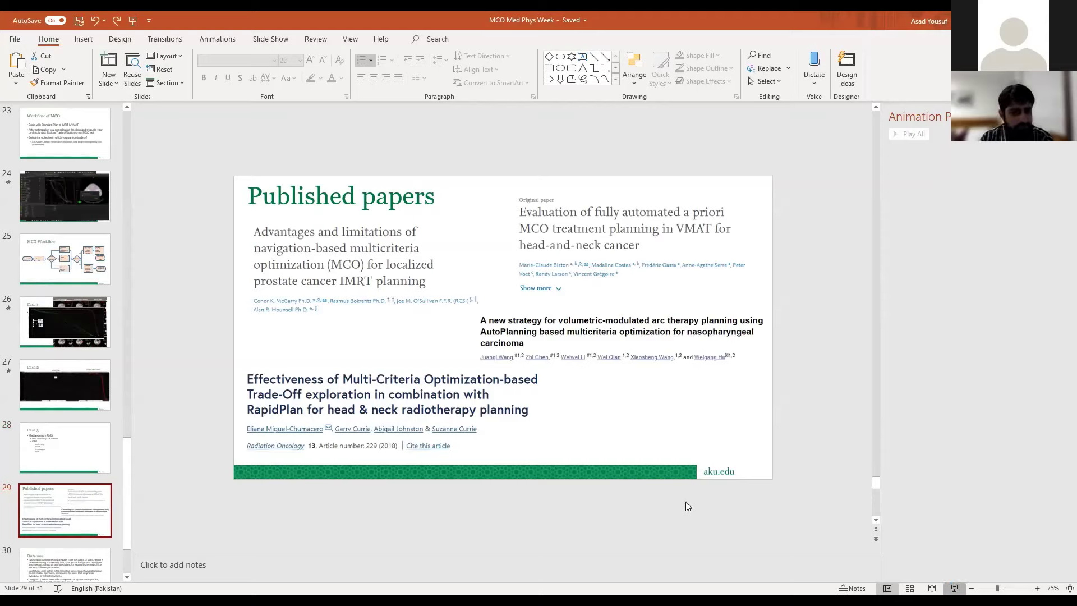